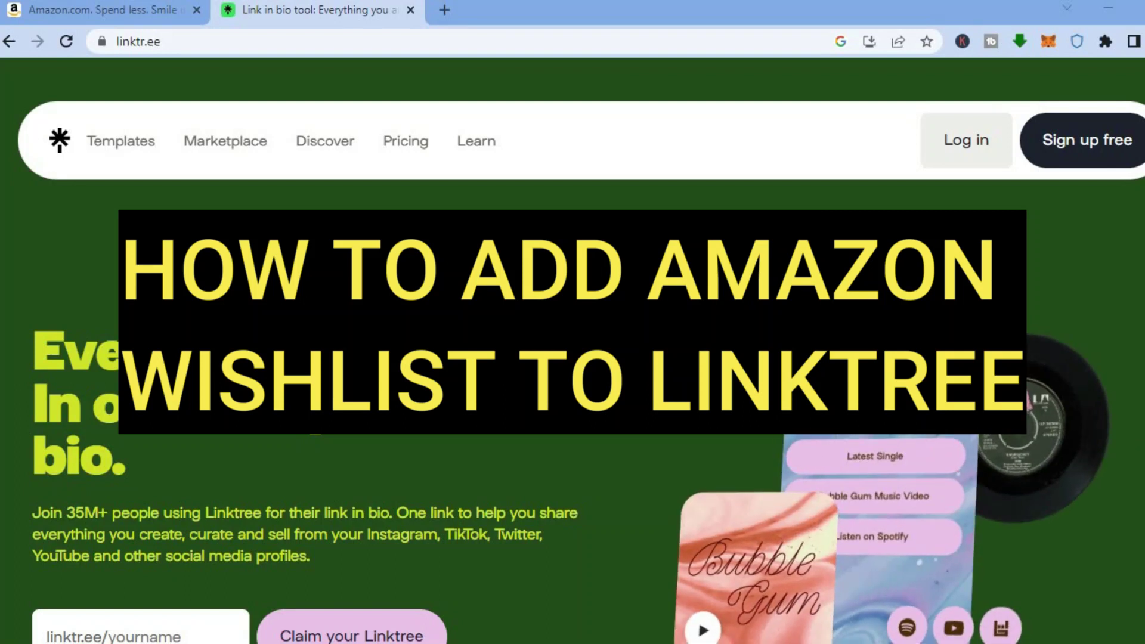
# Step: Switch from the Linktree landing page to the Amazon.com tab
pyautogui.click(85, 9)
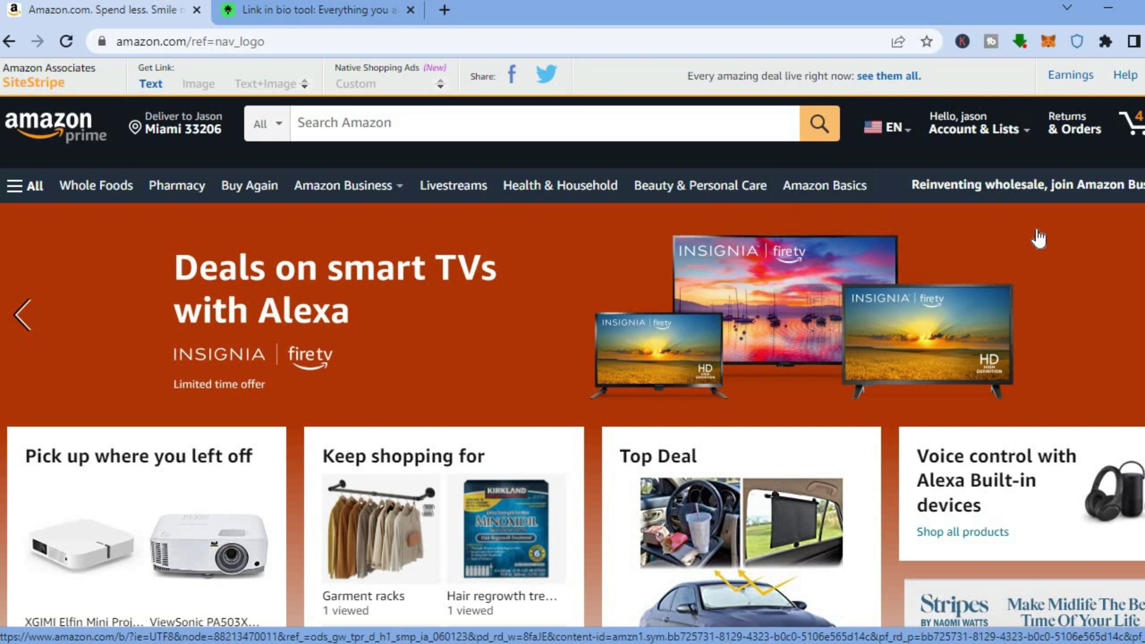
# Step: Open Amazon's Create a List form from the Account & Lists menu
pyautogui.moveTo(992, 134)
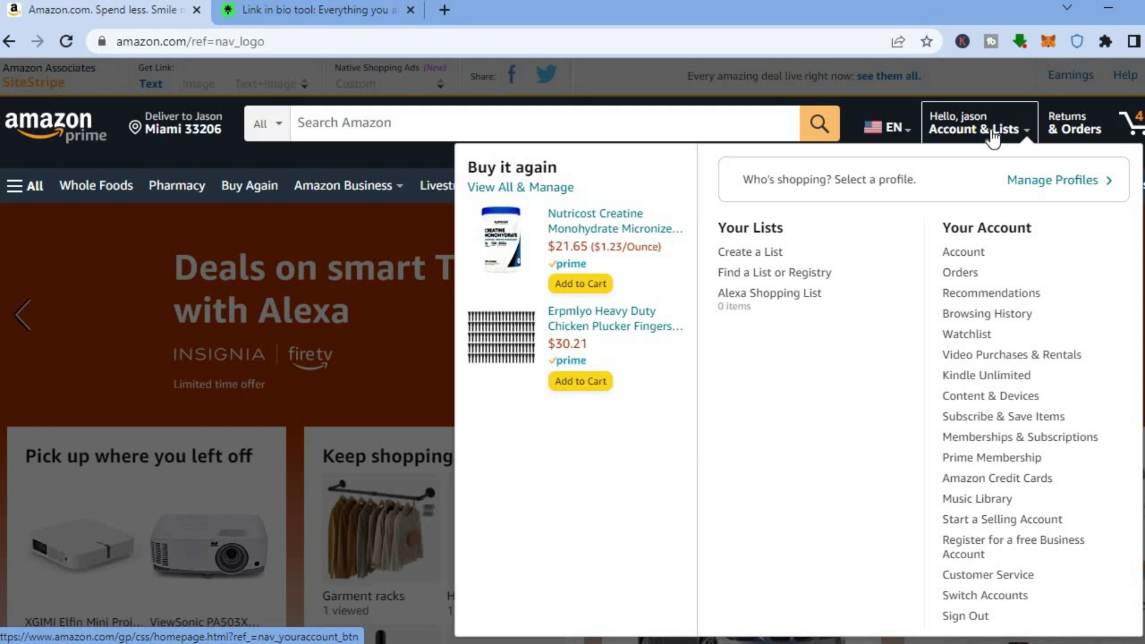
pyautogui.click(772, 255)
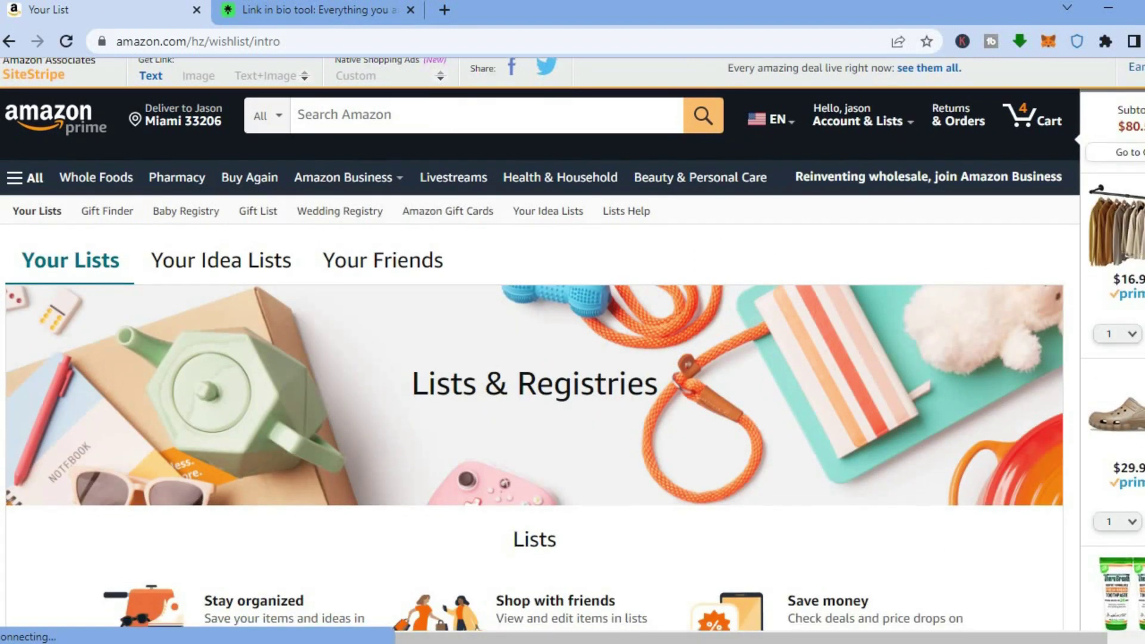
pyautogui.scroll(-5, 534, 345)
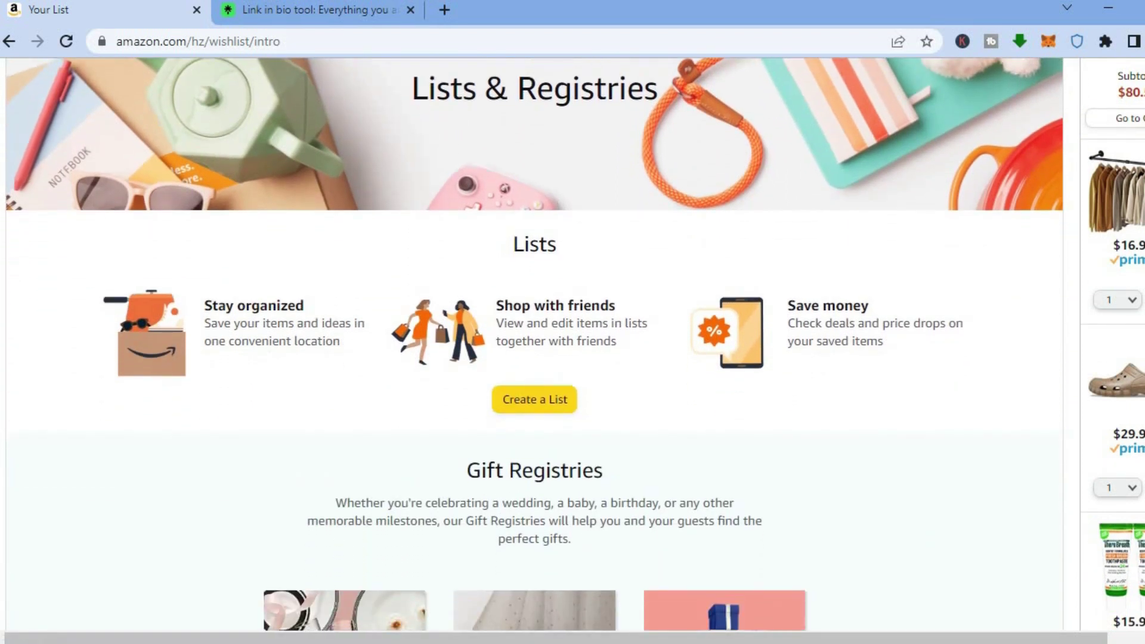
pyautogui.click(535, 399)
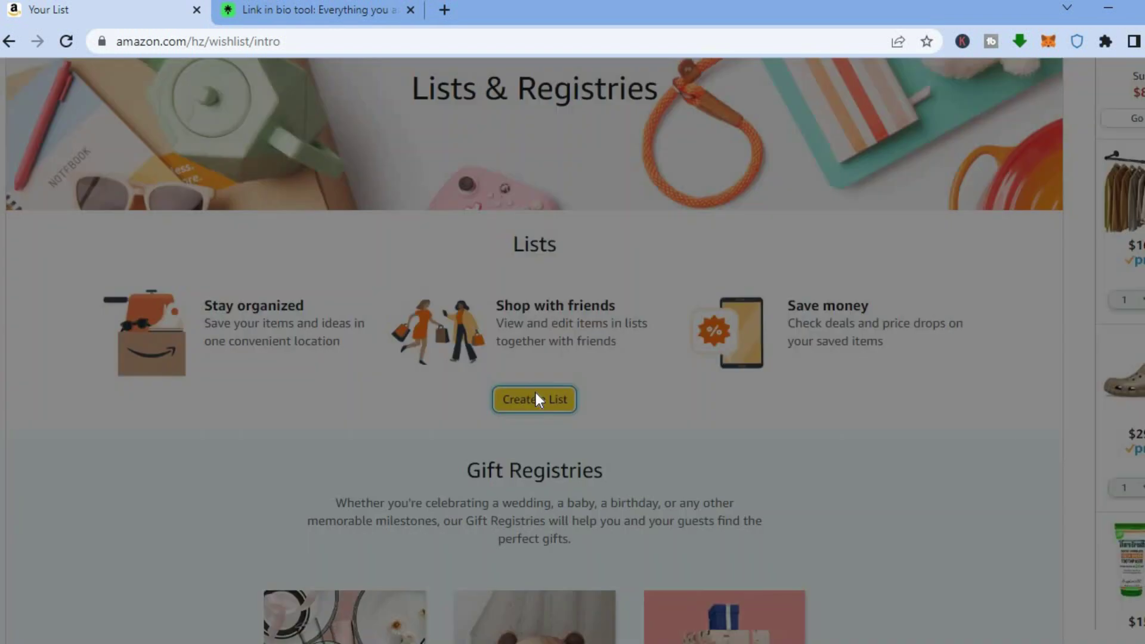
# Step: Rename the default Shopping List to 'WISH List' and create it
pyautogui.click(497, 318)
pyautogui.moveTo(497, 318); pyautogui.dragTo(409, 318)
pyautogui.click(409, 318)
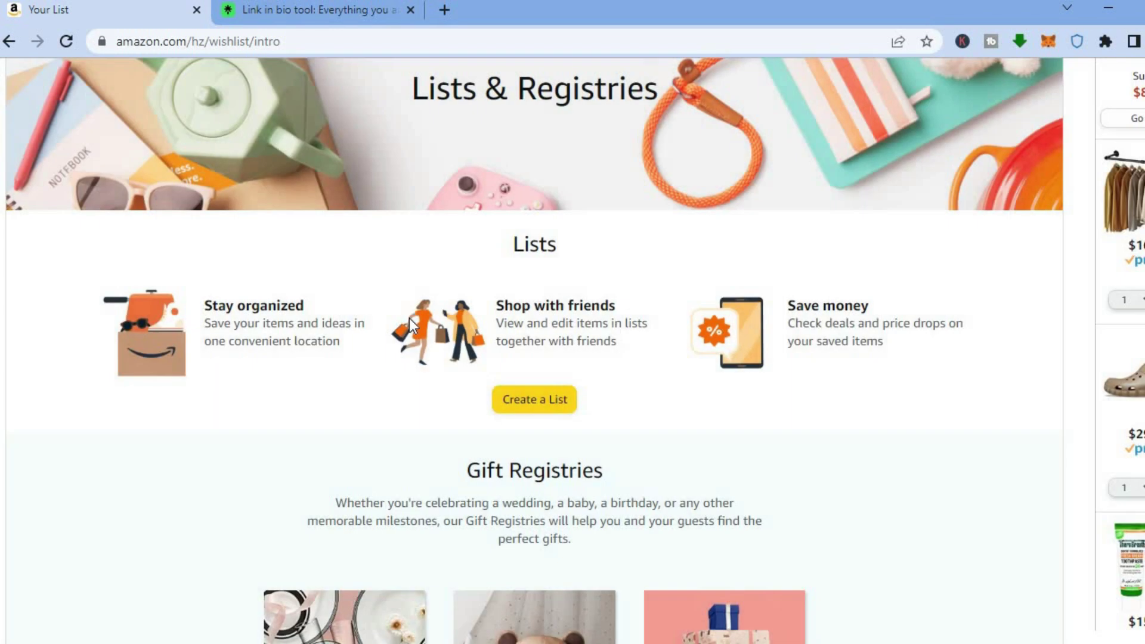
pyautogui.click(561, 410)
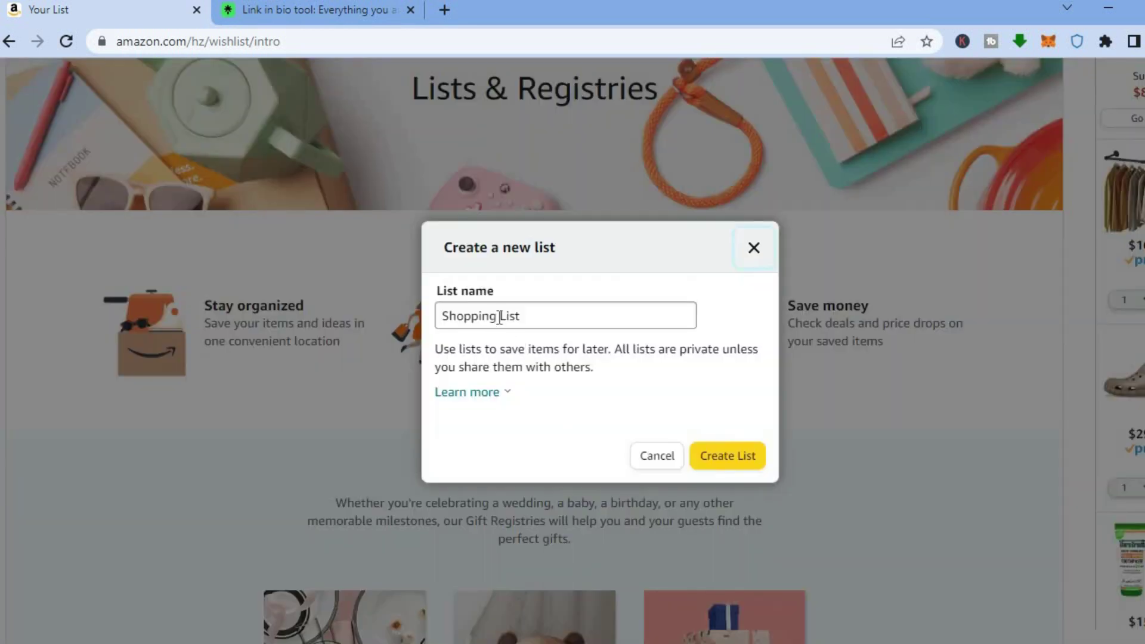
pyautogui.click(496, 317)
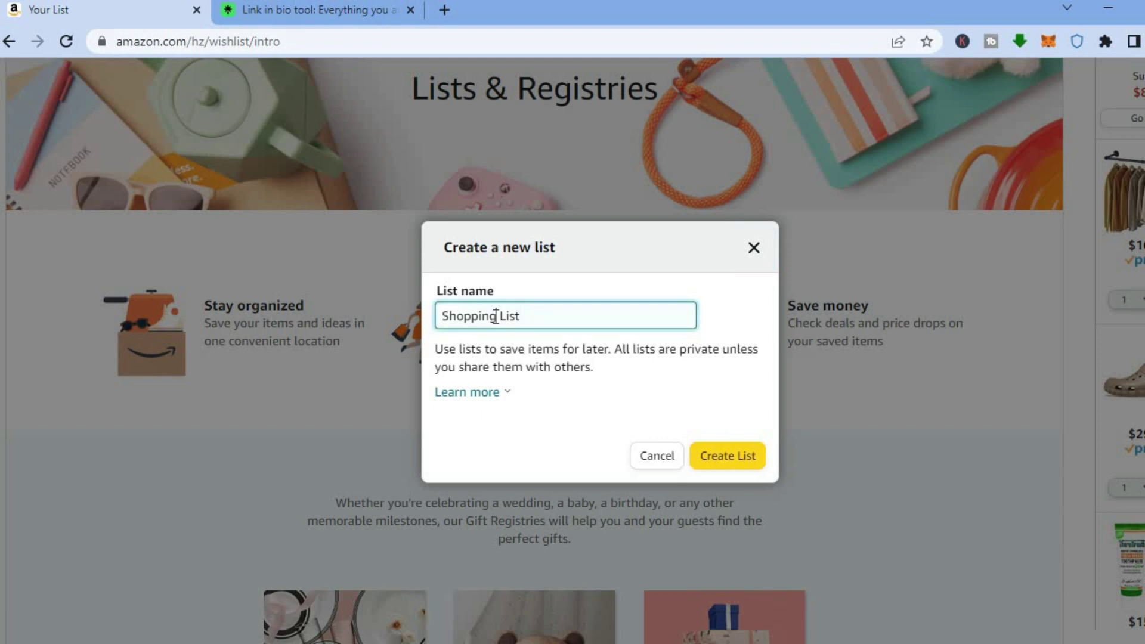
pyautogui.press('BackSpace')
pyautogui.press('BackSpace')
pyautogui.press('BackSpace')
pyautogui.press('BackSpace')
pyautogui.press('BackSpace')
pyautogui.press('BackSpace')
pyautogui.press('BackSpace')
pyautogui.press('BackSpace')
pyautogui.write('WISH')
pyautogui.click(742, 457)
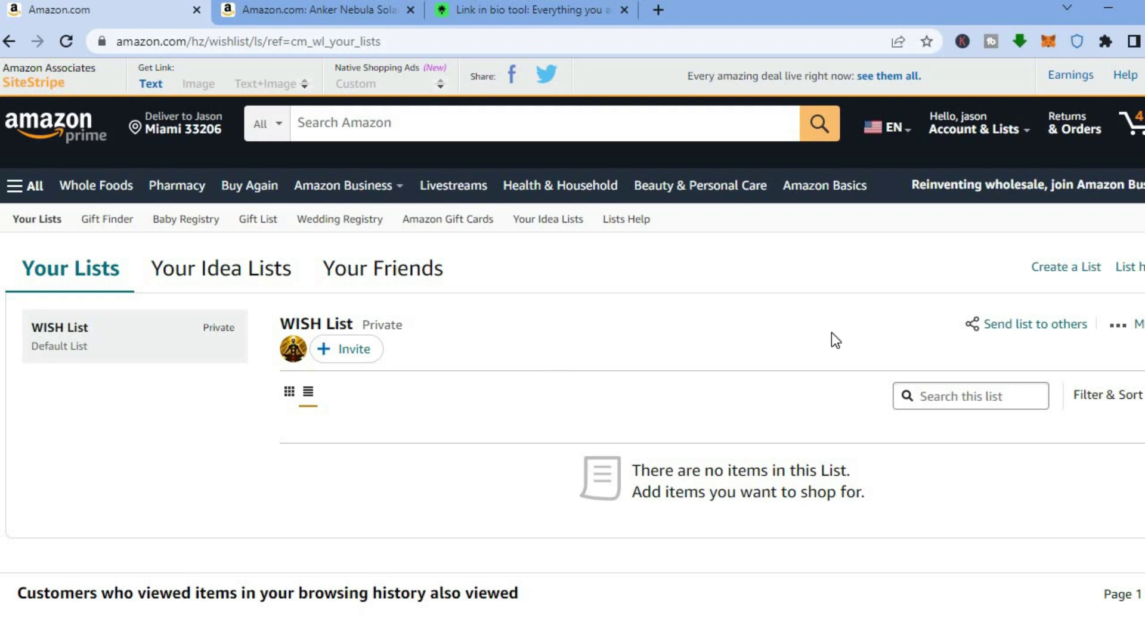
# Step: Save the Anker Nebula Solar Portable 1080p Projector to WISH List and return to its product page
pyautogui.scroll(-5, 573, 351)
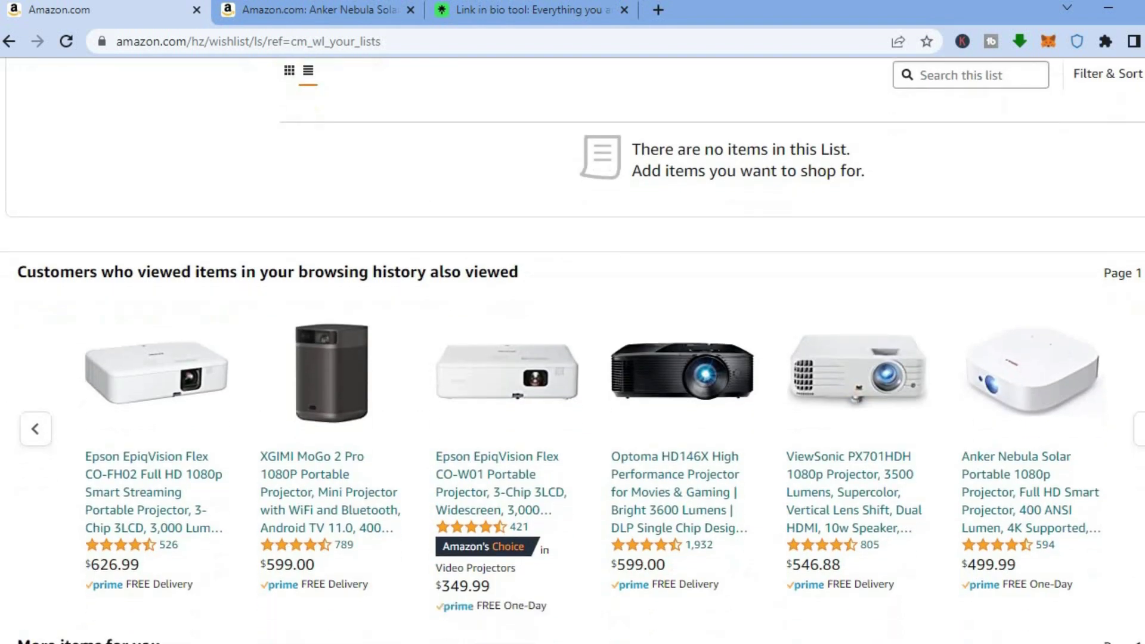
pyautogui.scroll(-1, 573, 351)
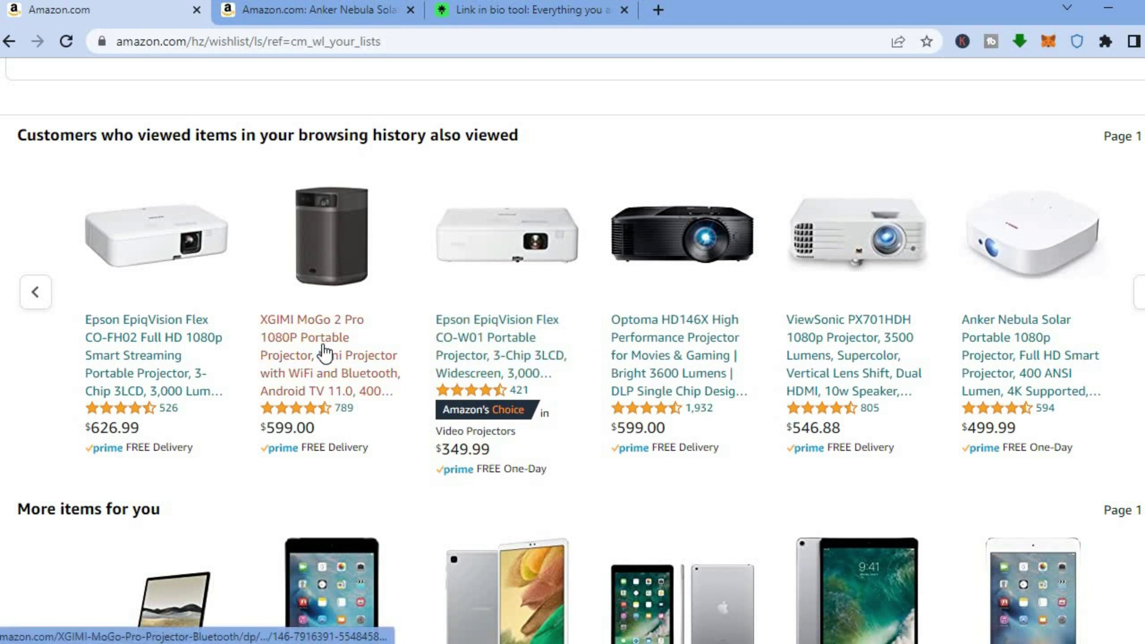
pyautogui.click(302, 14)
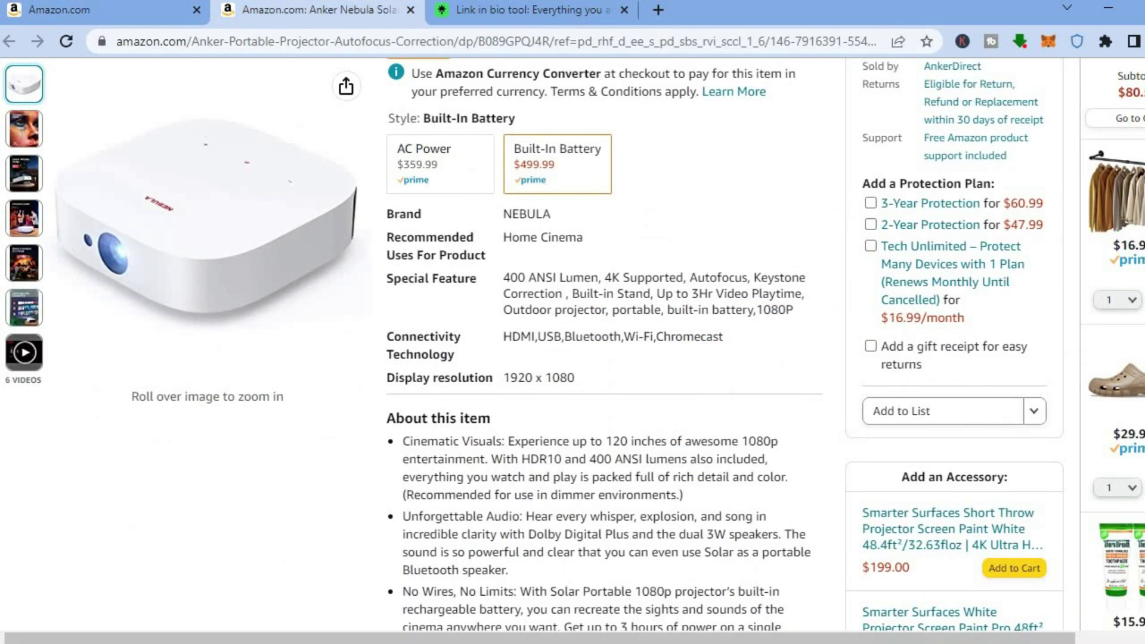
pyautogui.scroll(10, 930, 225)
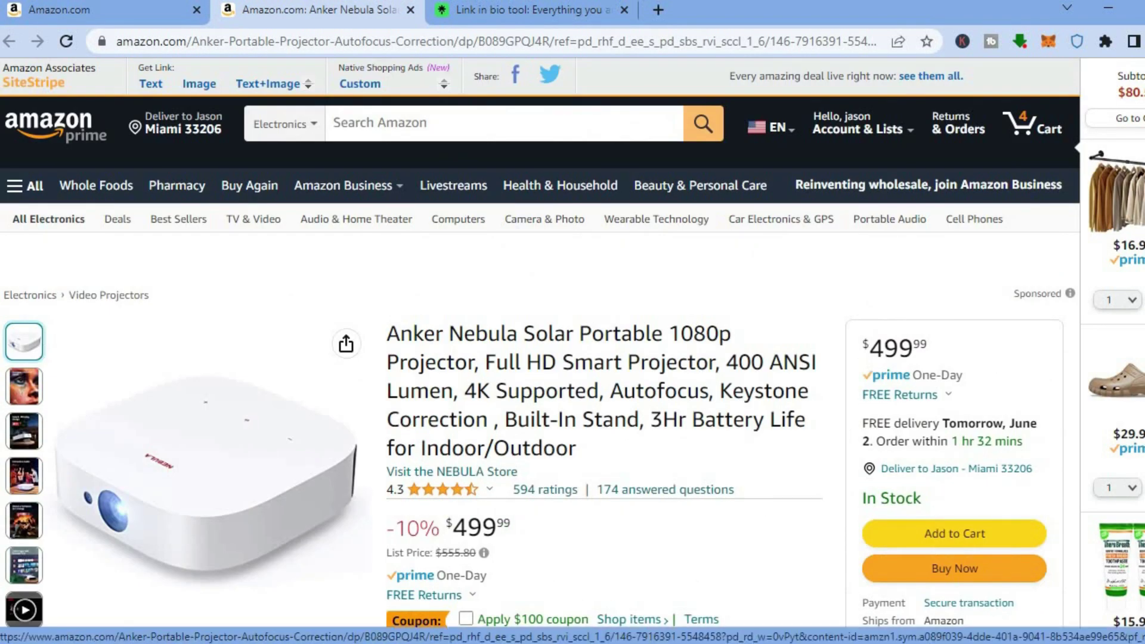
pyautogui.scroll(-5, 930, 224)
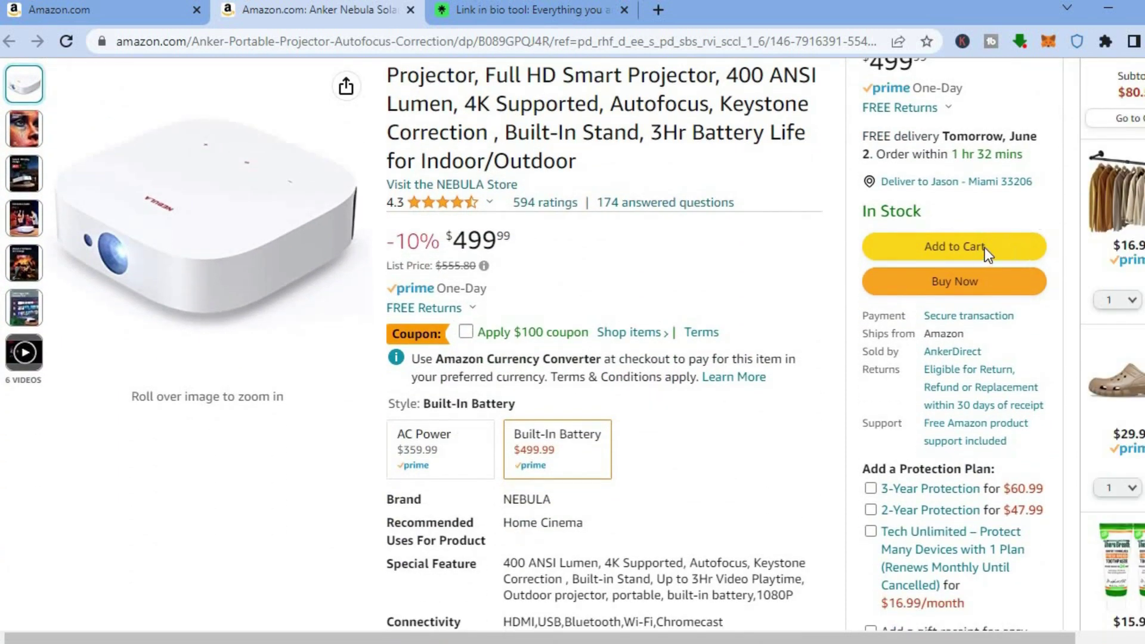
pyautogui.click(984, 247)
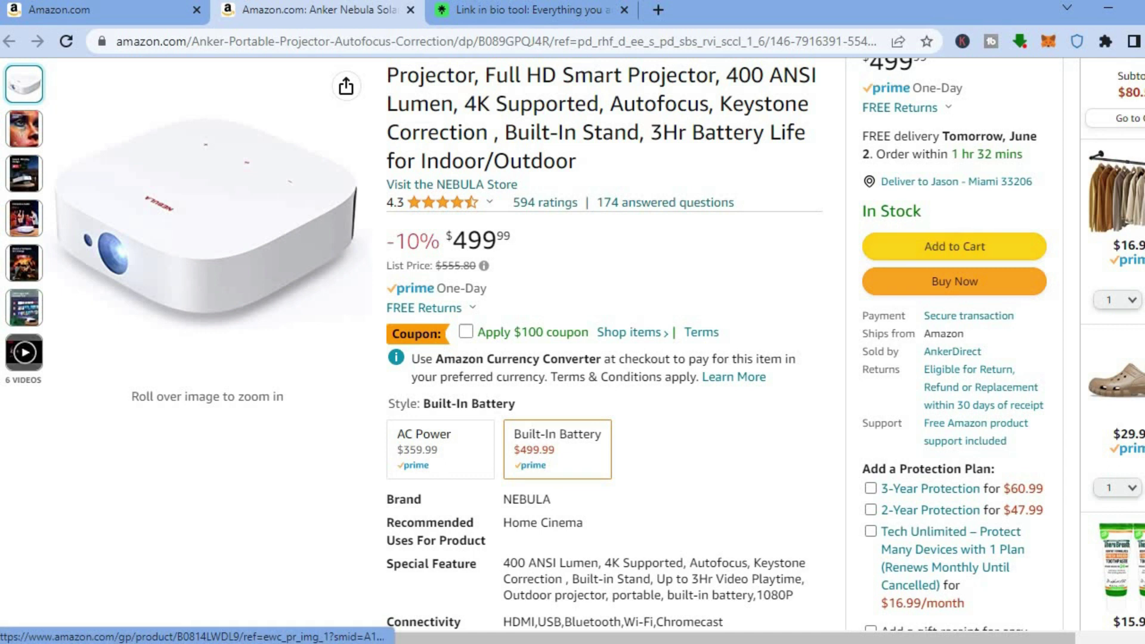
pyautogui.scroll(-5, 984, 247)
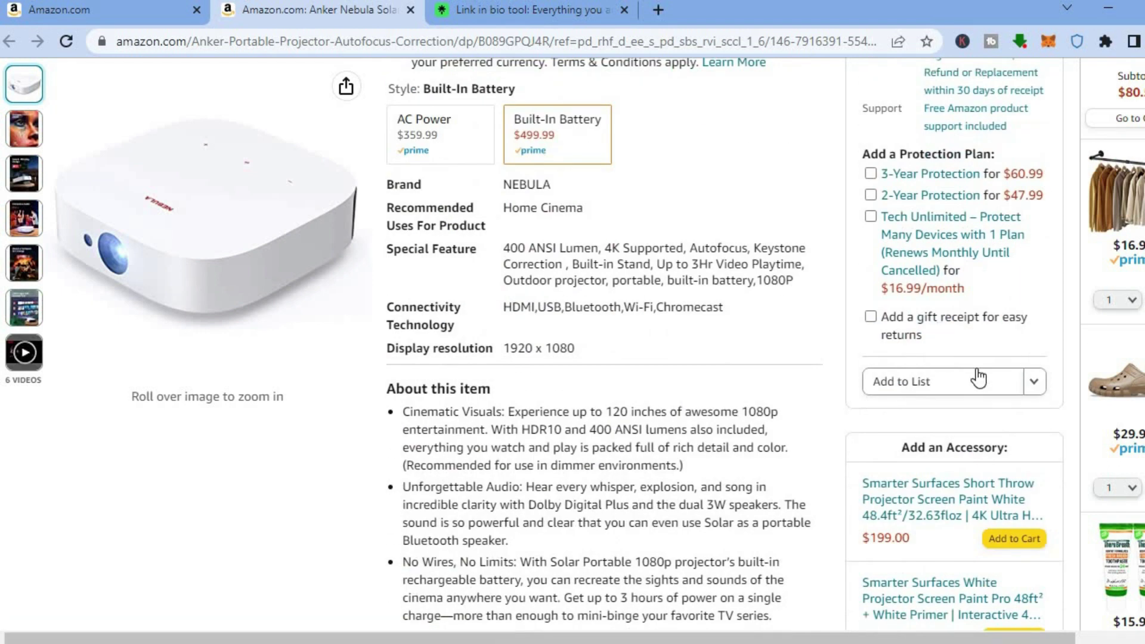
pyautogui.click(904, 393)
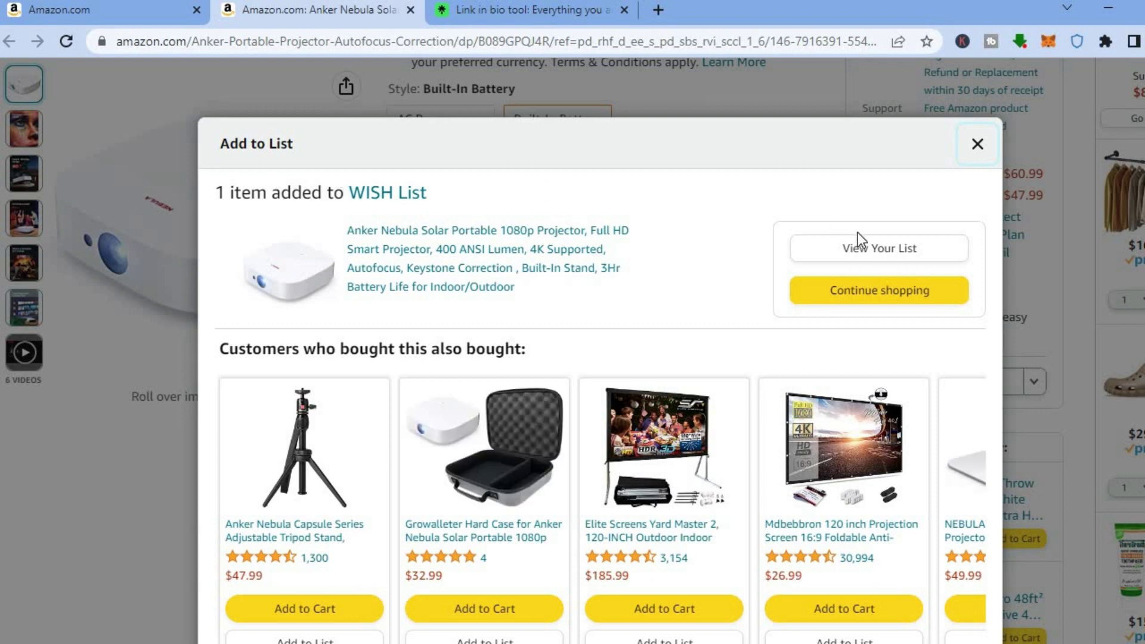
pyautogui.click(856, 299)
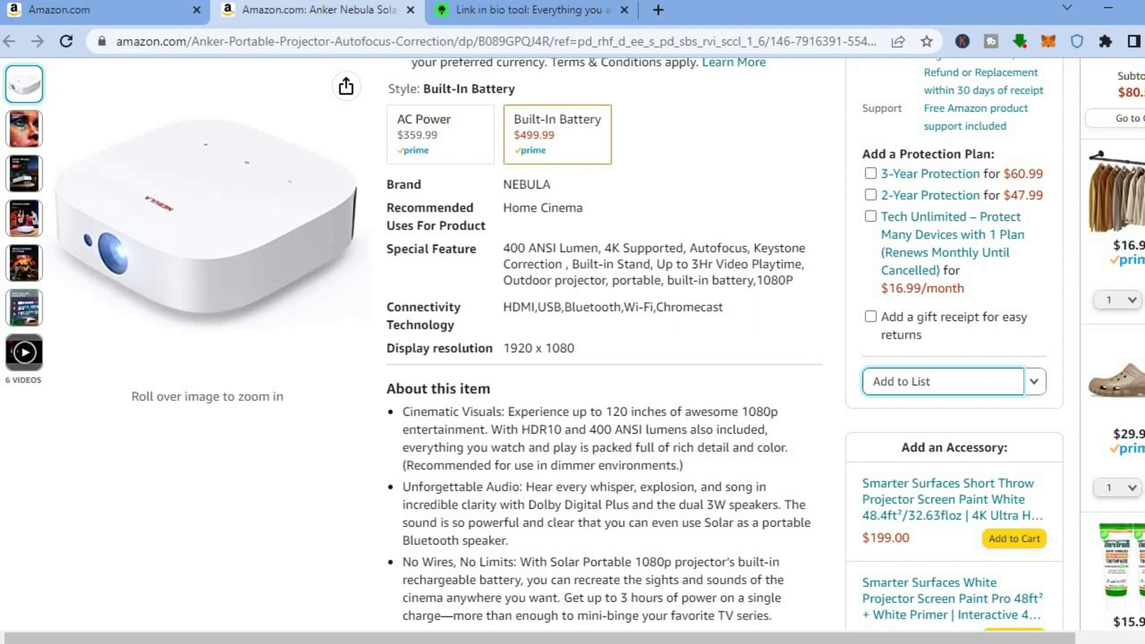
# Step: Add the Crocs Unisex Offroad Sport Clogs to WISH List, then view the list with both items
pyautogui.click(1120, 392)
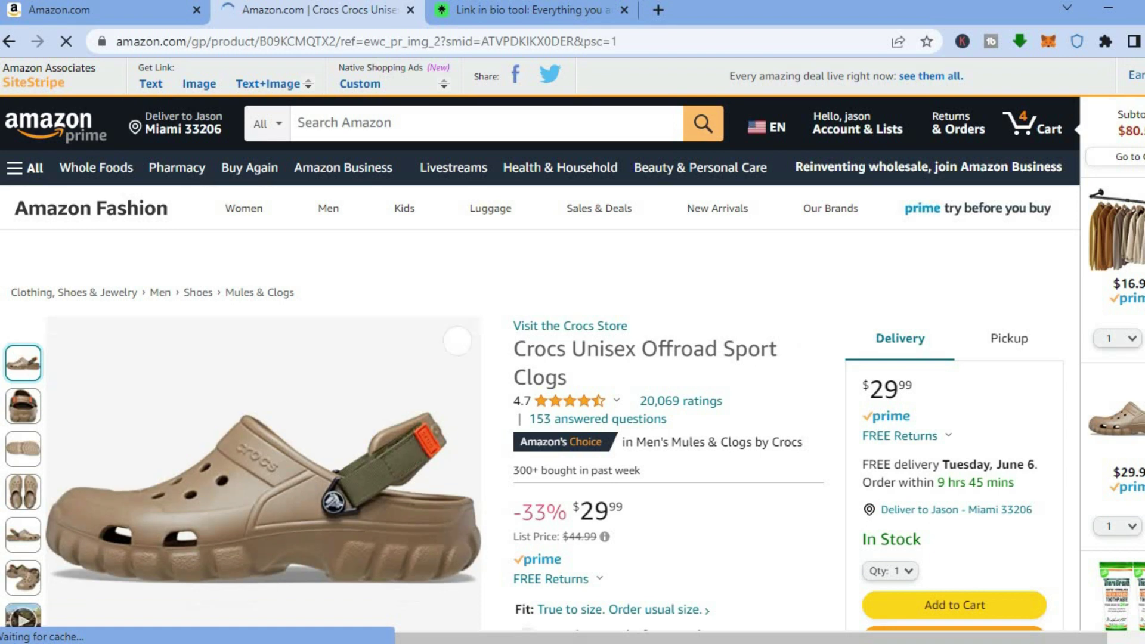
pyautogui.scroll(-4, 572, 358)
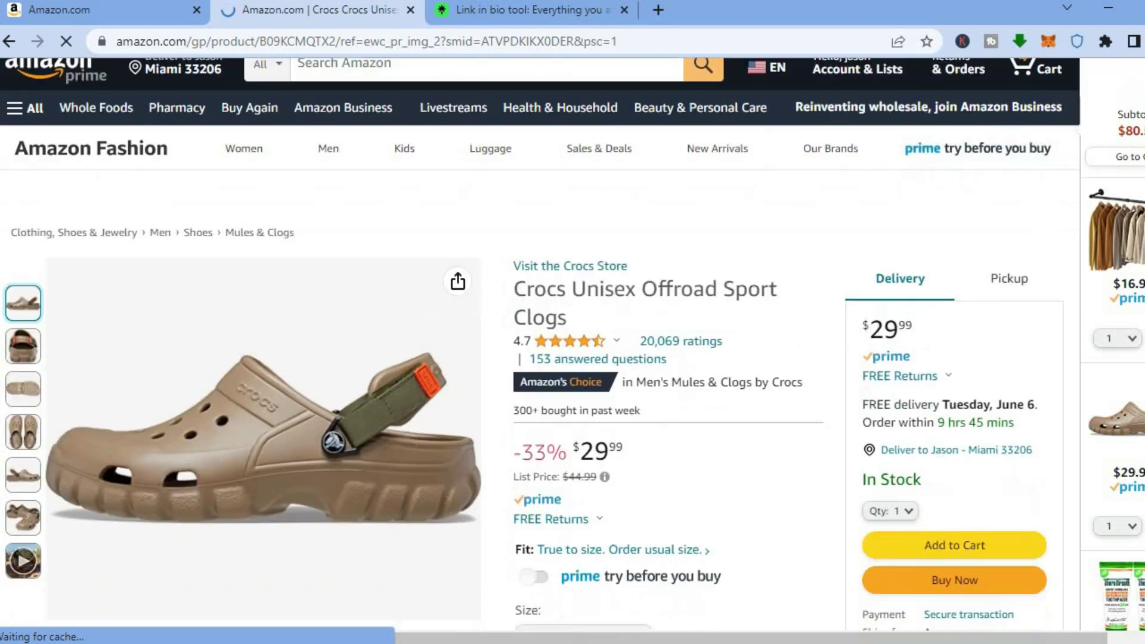
pyautogui.scroll(-5, 1022, 304)
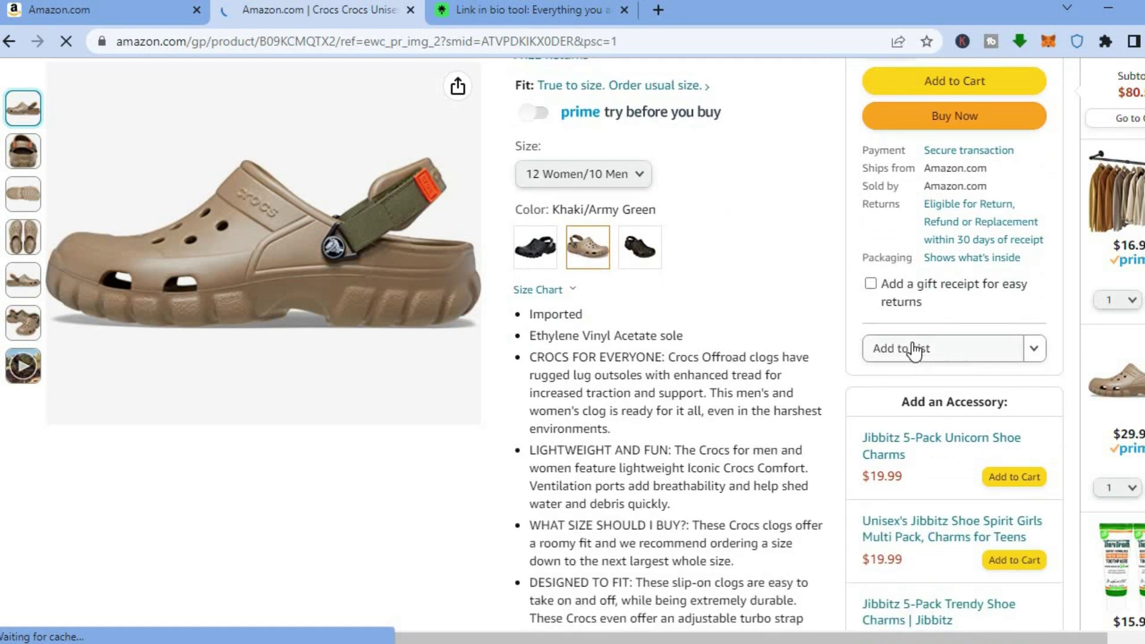
pyautogui.click(911, 344)
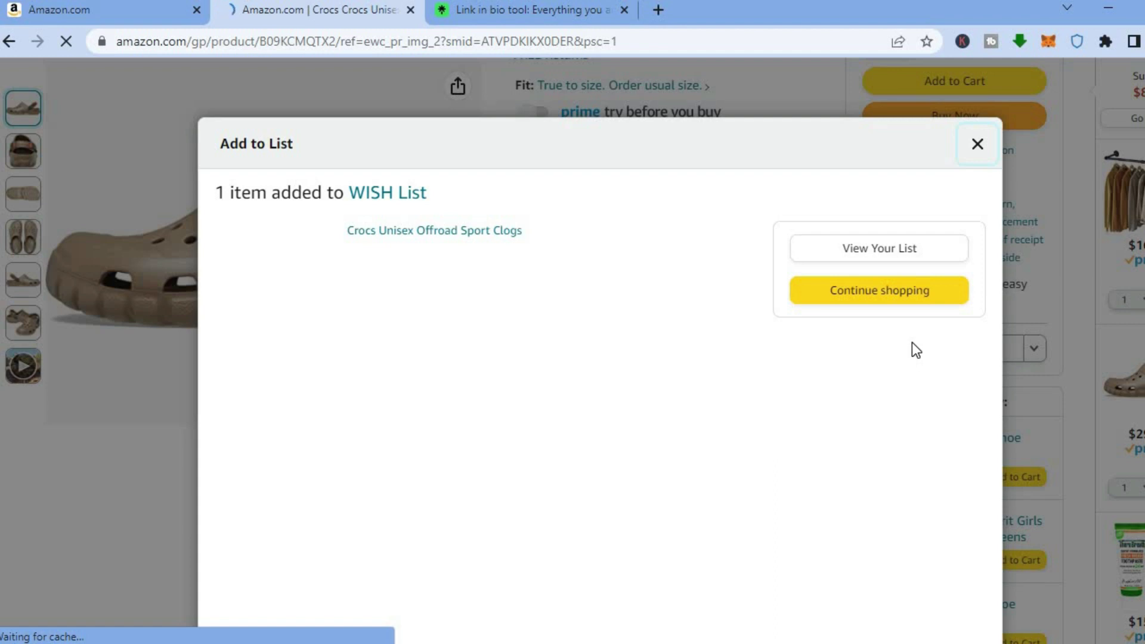
pyautogui.click(869, 256)
pyautogui.click(869, 255)
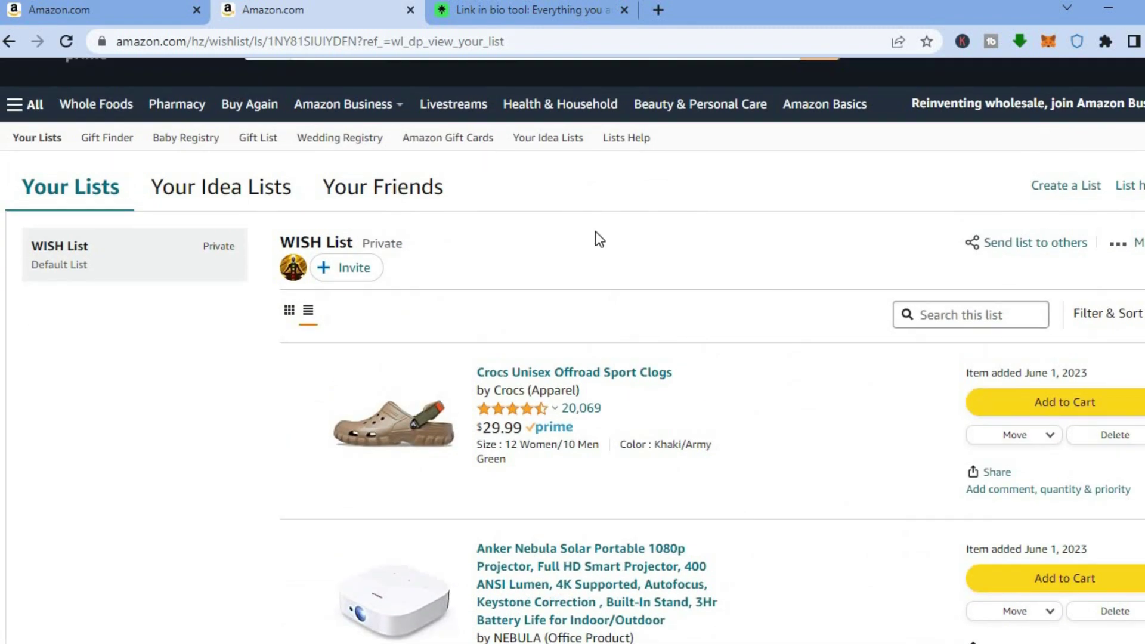
# Step: Start Linktree sign-up with the autofilled e-mail and an available username, then create the account
pyautogui.click(498, 3)
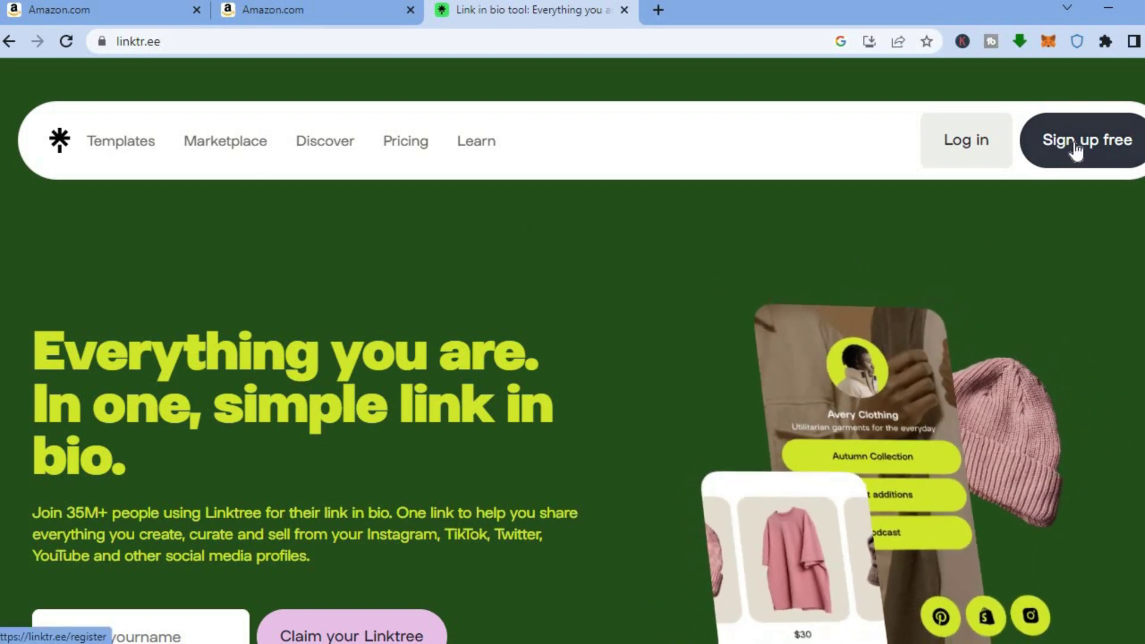
pyautogui.click(1075, 150)
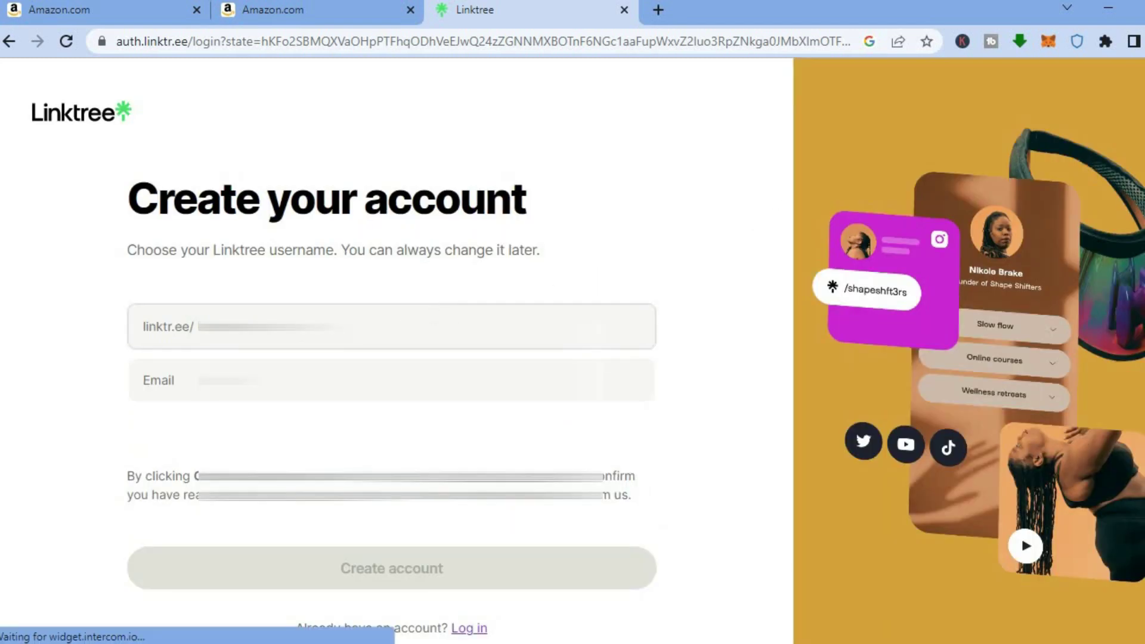
pyautogui.click(199, 327)
pyautogui.press('Down')
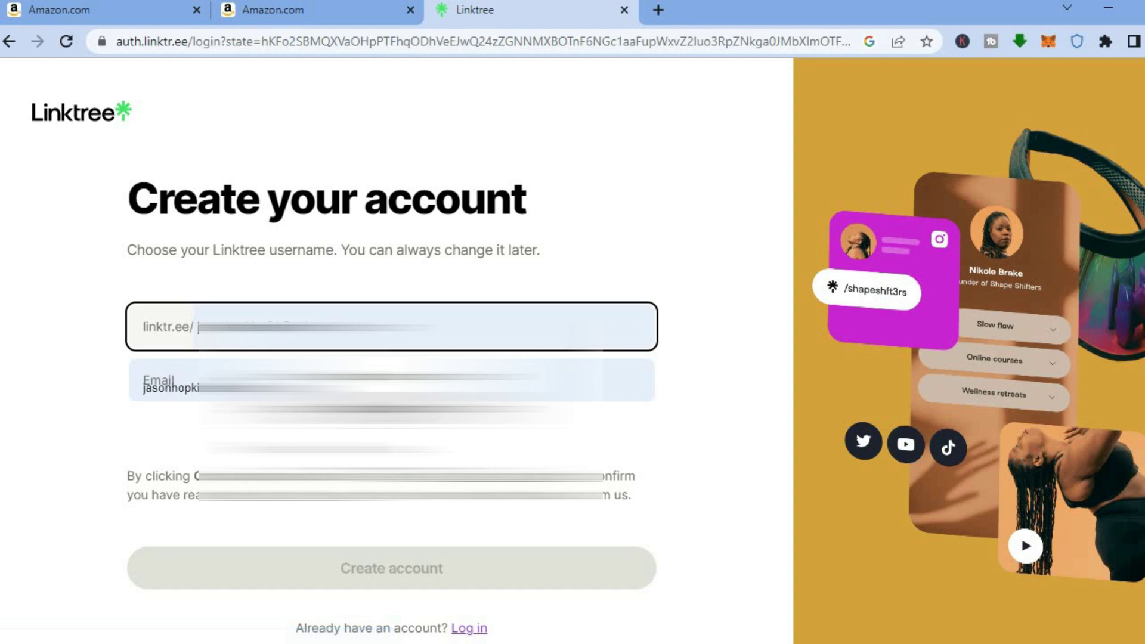
pyautogui.press('Return')
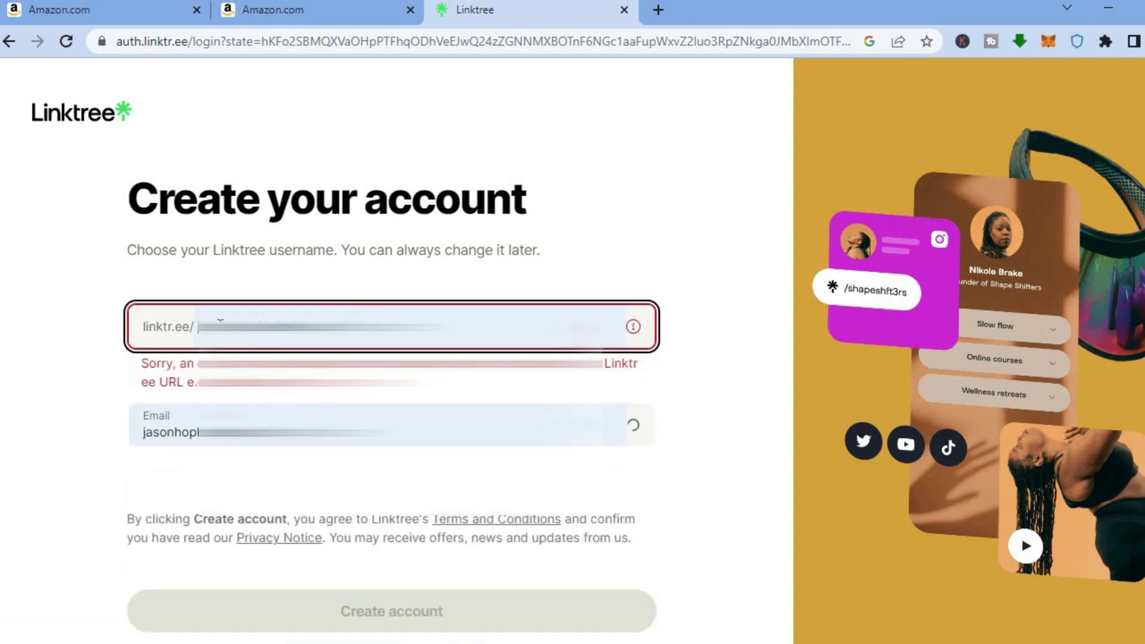
pyautogui.moveTo(364, 322); pyautogui.dragTo(237, 322)
pyautogui.press('BackSpace')
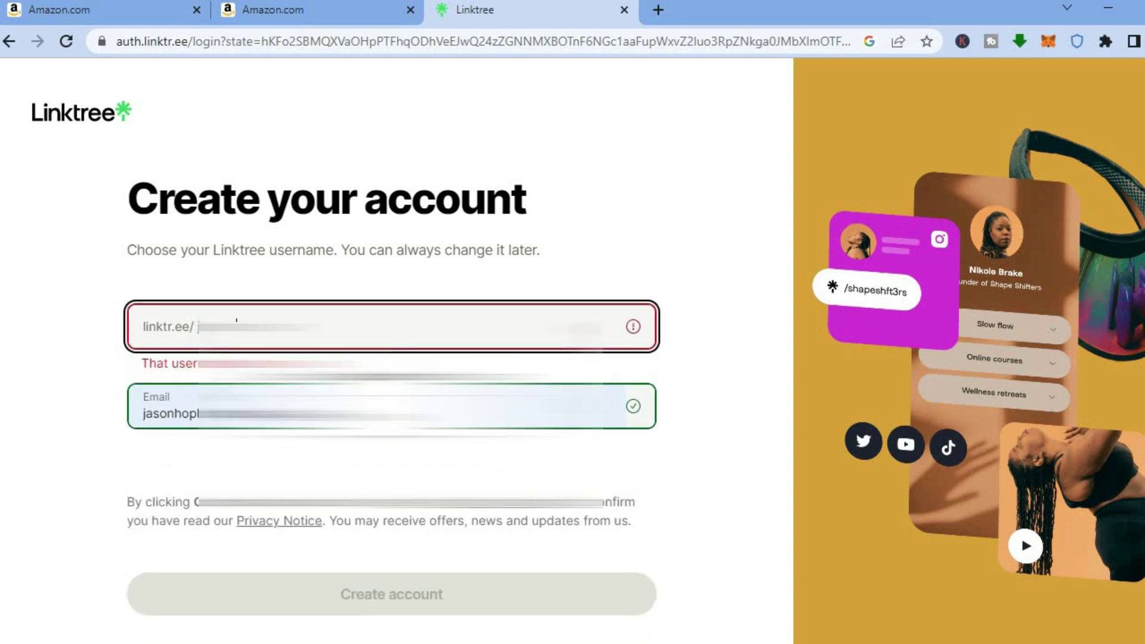
pyautogui.write('1')
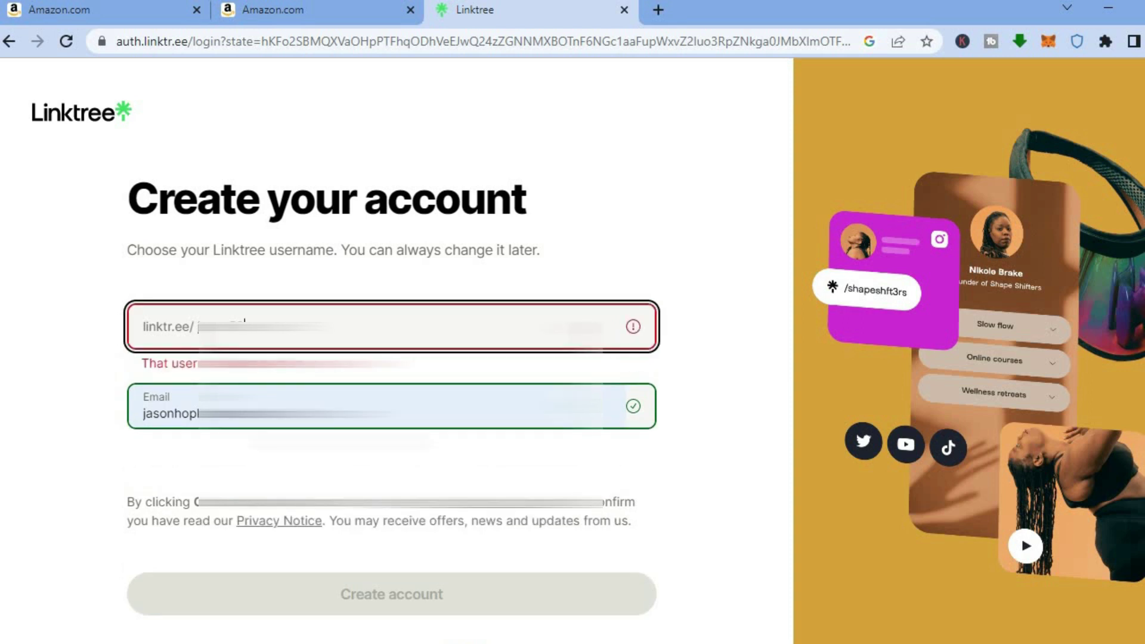
pyautogui.press('BackSpace')
pyautogui.press('BackSpace')
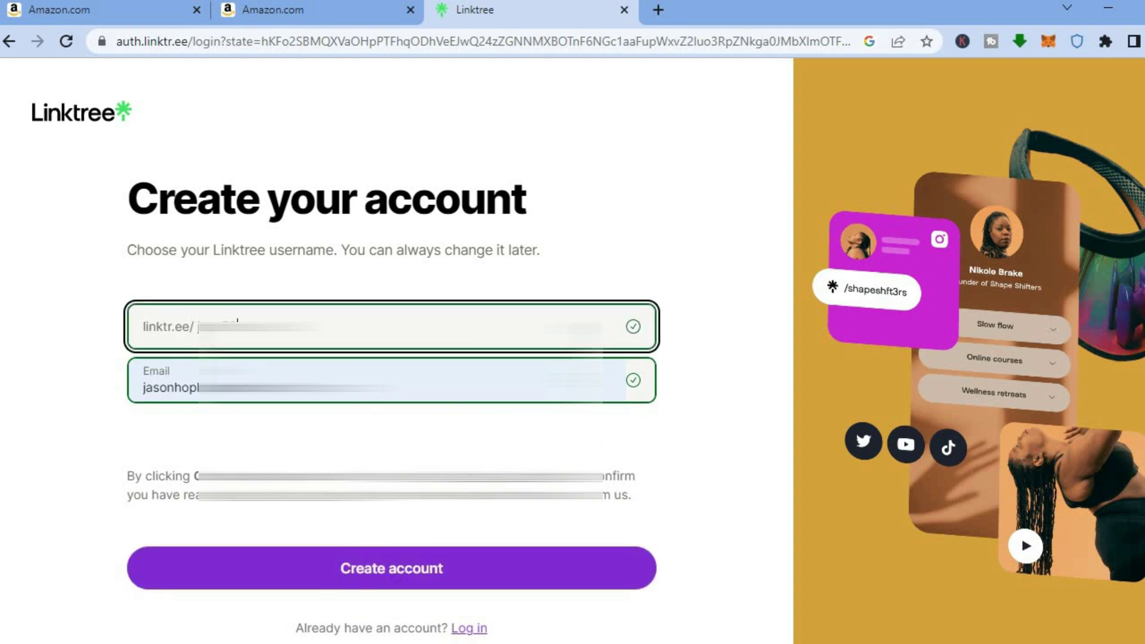
pyautogui.scroll(-1, 554, 305)
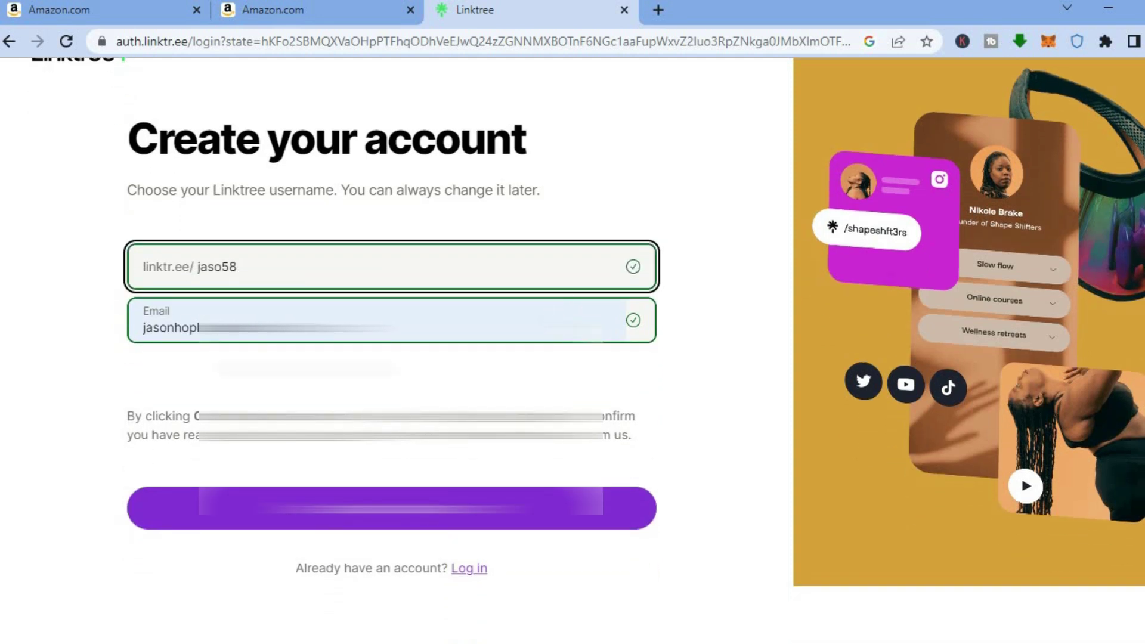
pyautogui.click(391, 507)
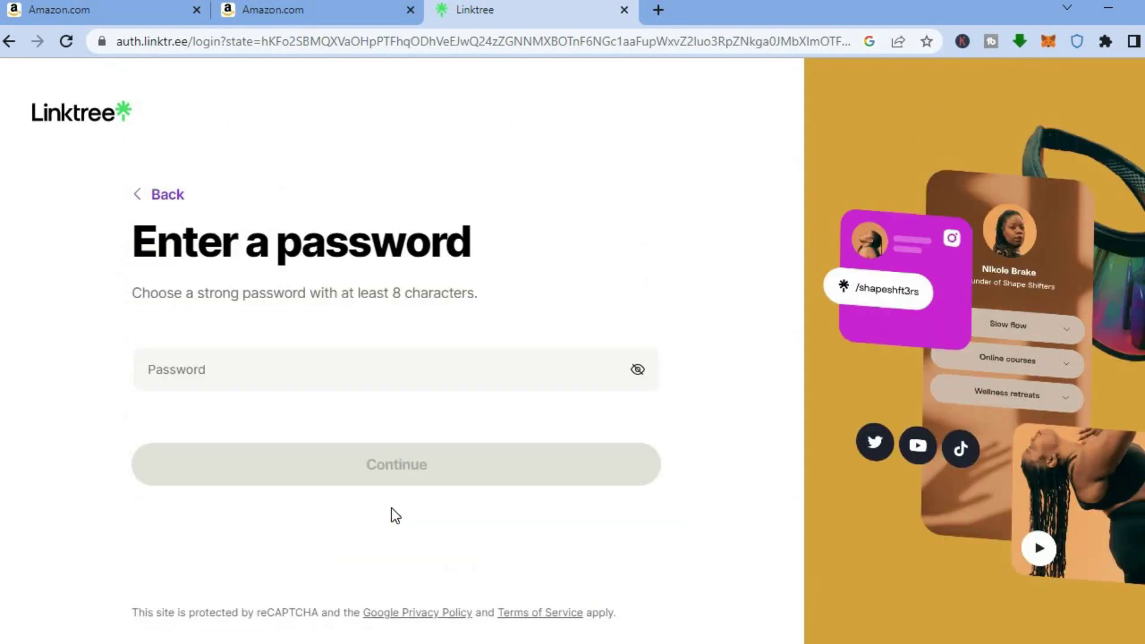
# Step: Enter an account password of at least 8 characters and continue
pyautogui.click(301, 370)
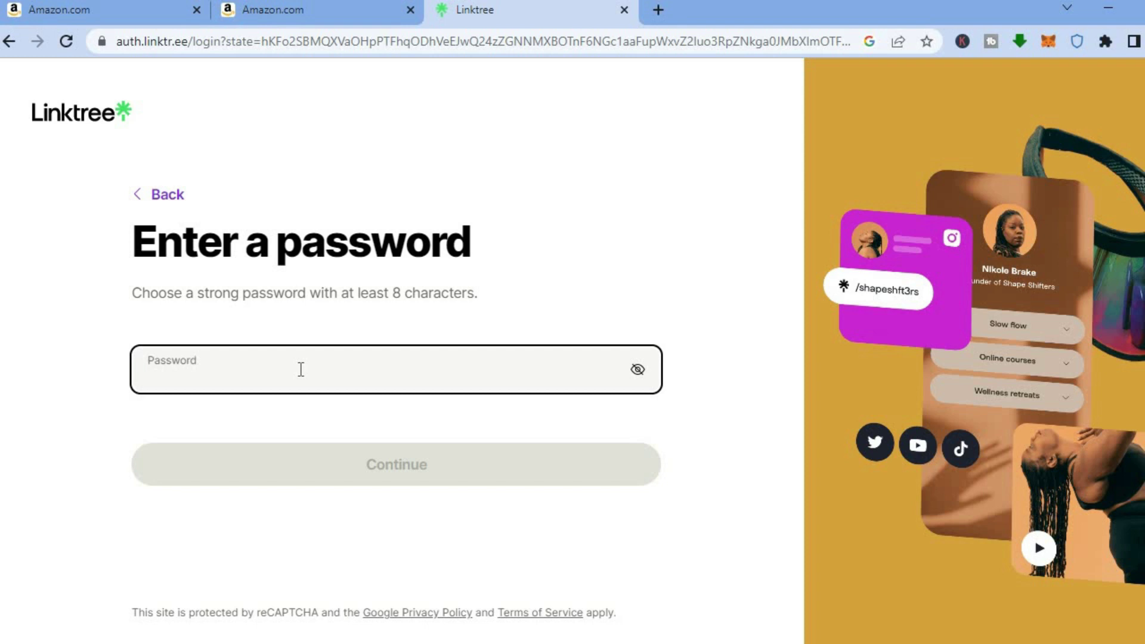
pyautogui.write('•••••••••••••')
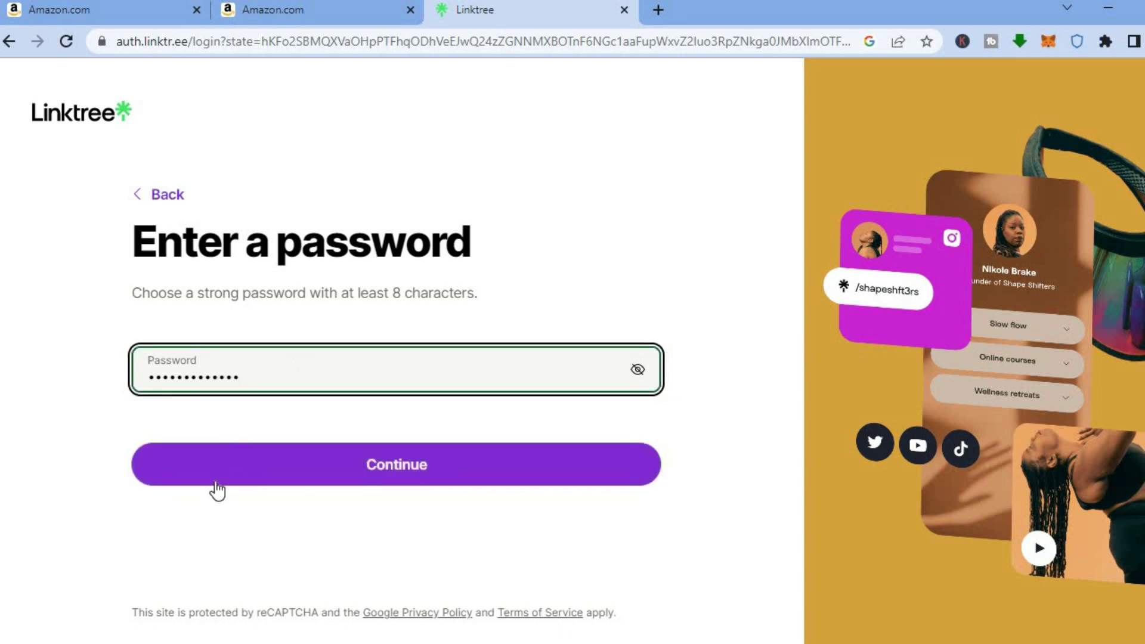
pyautogui.click(216, 484)
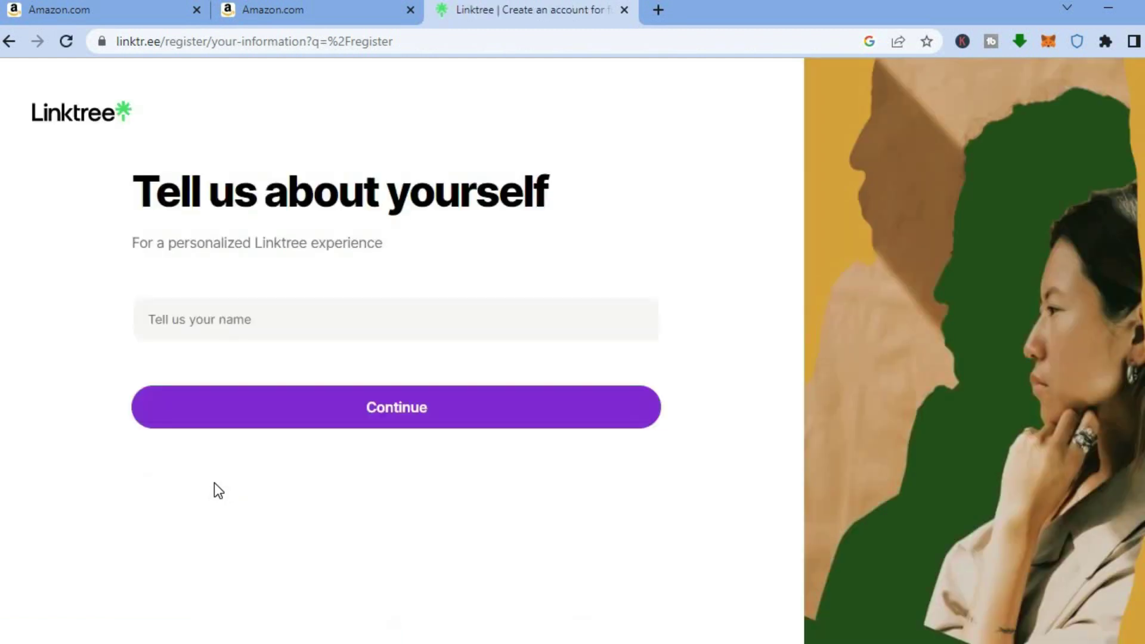
# Step: Fill in your name from the saved autofill suggestion and move on
pyautogui.click(301, 322)
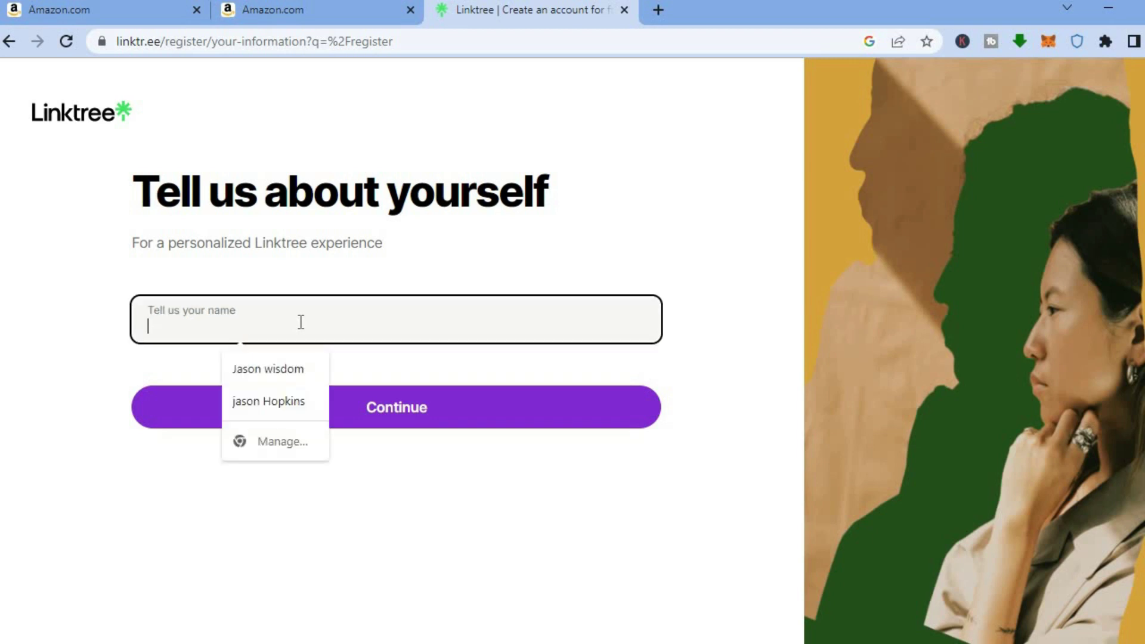
pyautogui.click(263, 394)
pyautogui.click(278, 405)
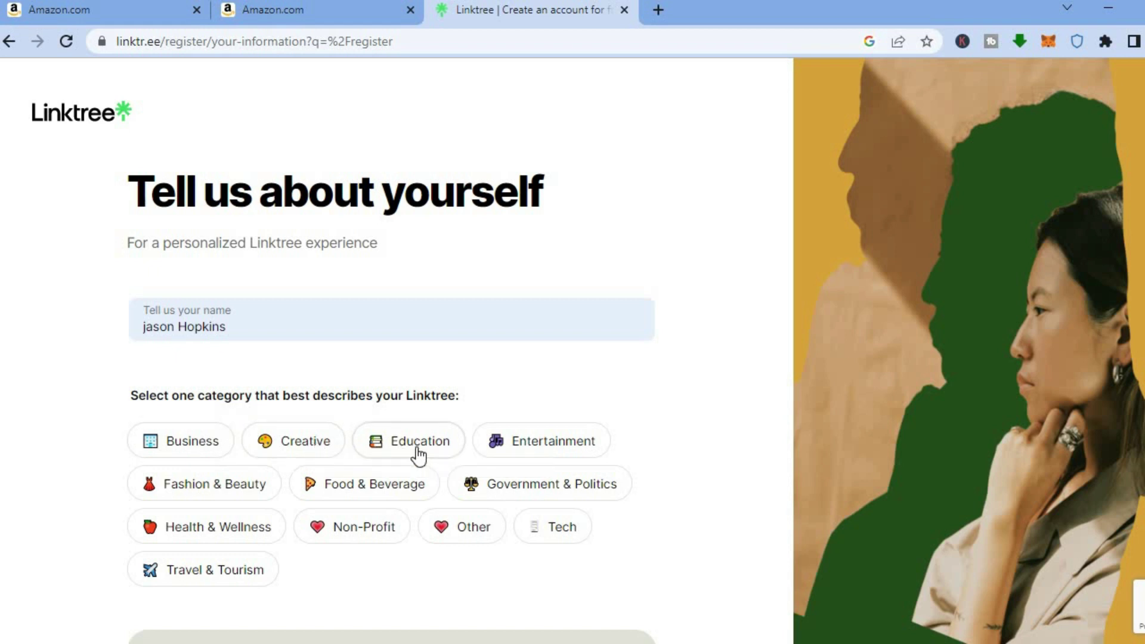
# Step: Choose the Entertainment category with the Comedy subcategory and continue
pyautogui.click(543, 445)
pyautogui.scroll(-1, 544, 444)
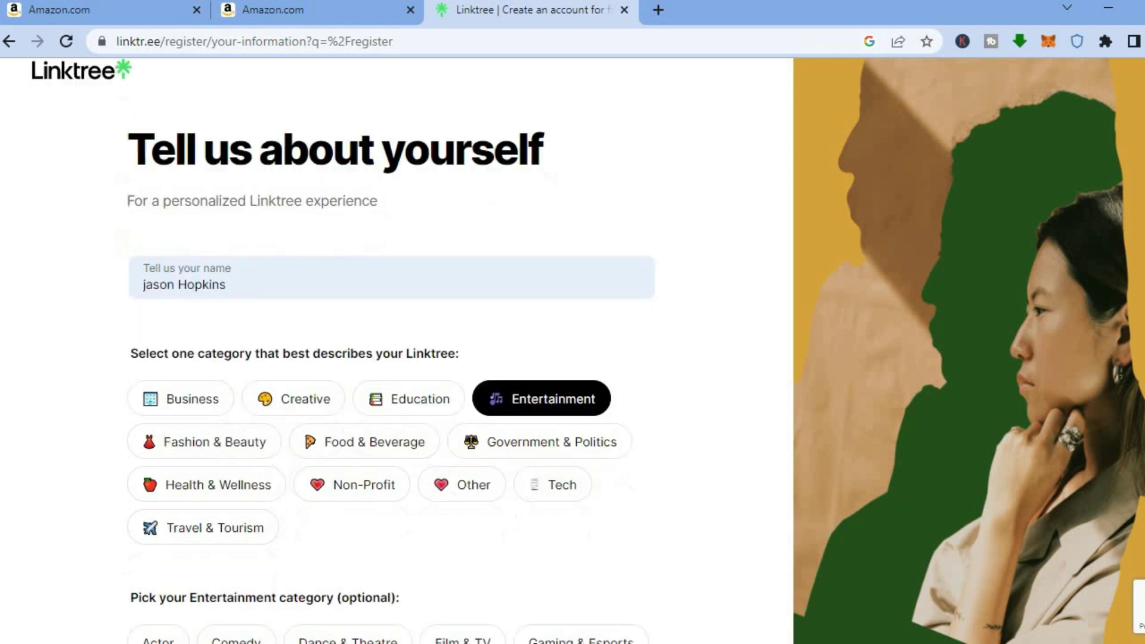
pyautogui.scroll(-3, 825, 432)
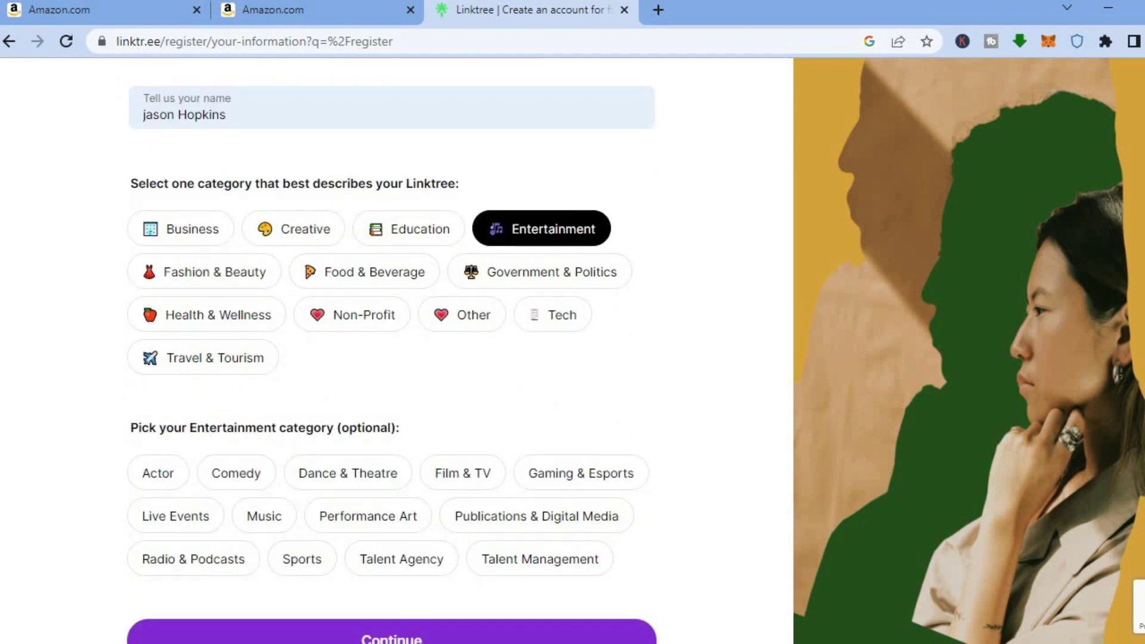
pyautogui.scroll(-1, 392, 352)
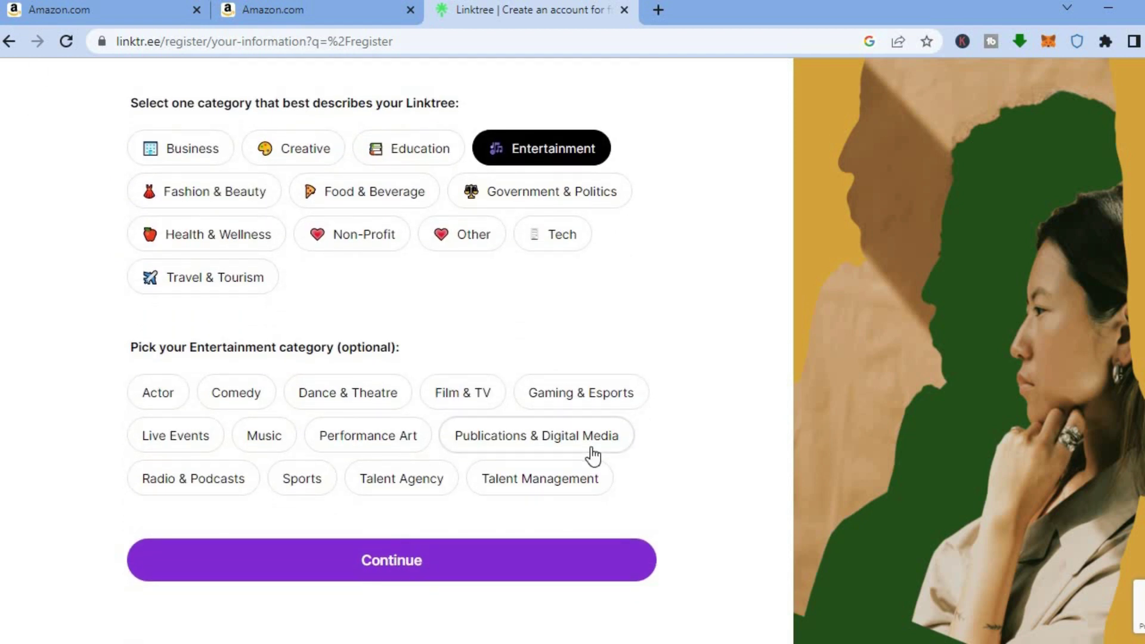
pyautogui.click(223, 392)
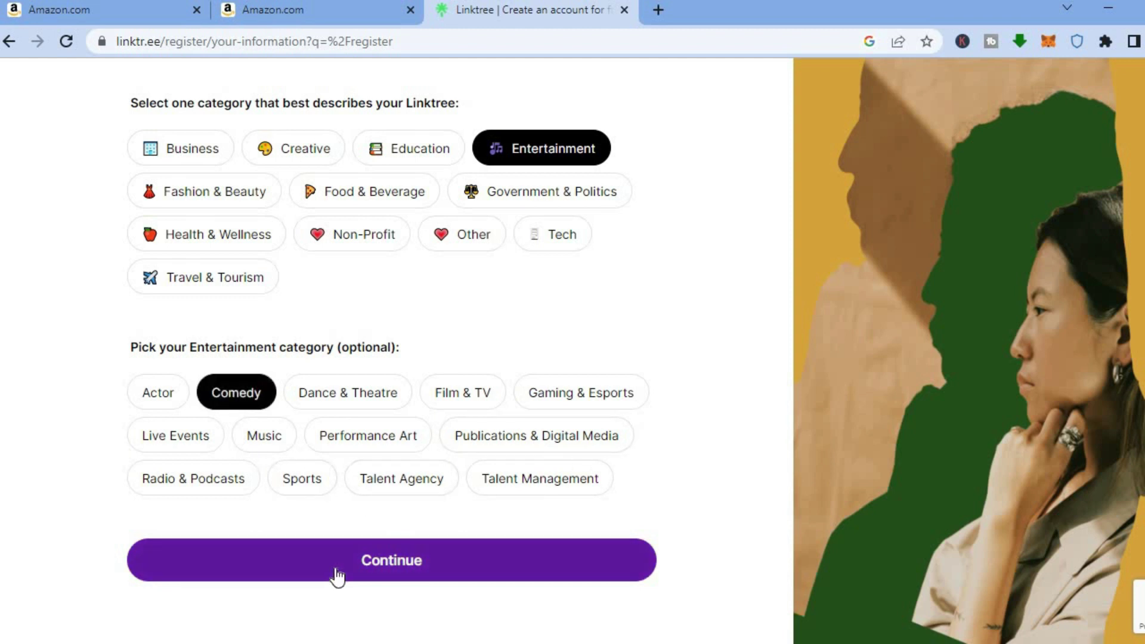
pyautogui.click(338, 574)
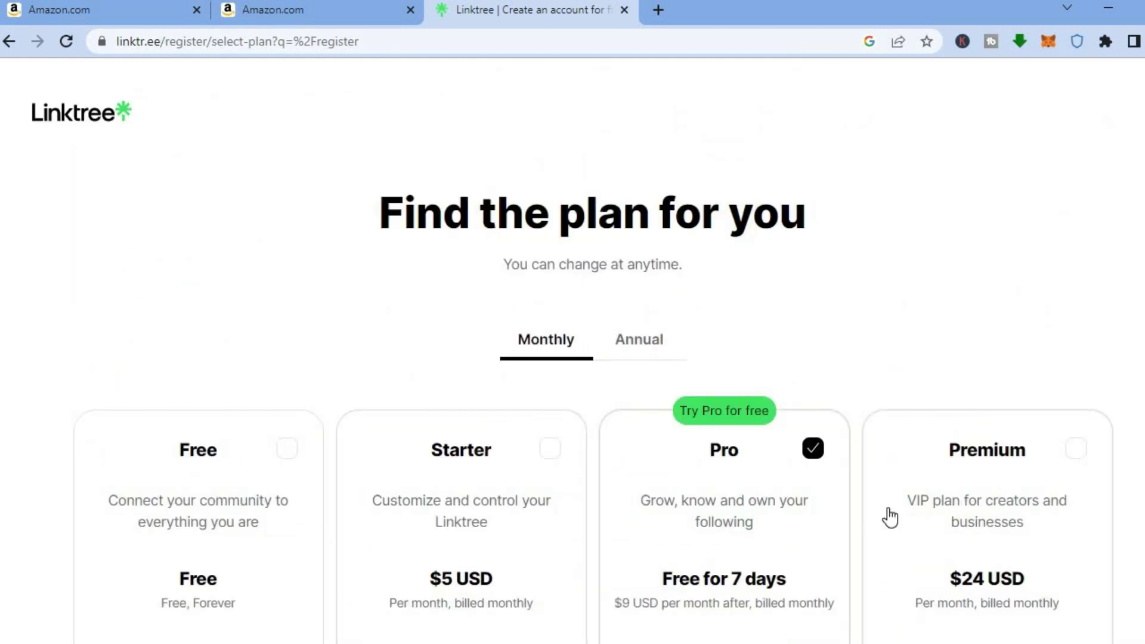
# Step: Select the Free plan instead of Pro and join for free
pyautogui.scroll(-3, 572, 349)
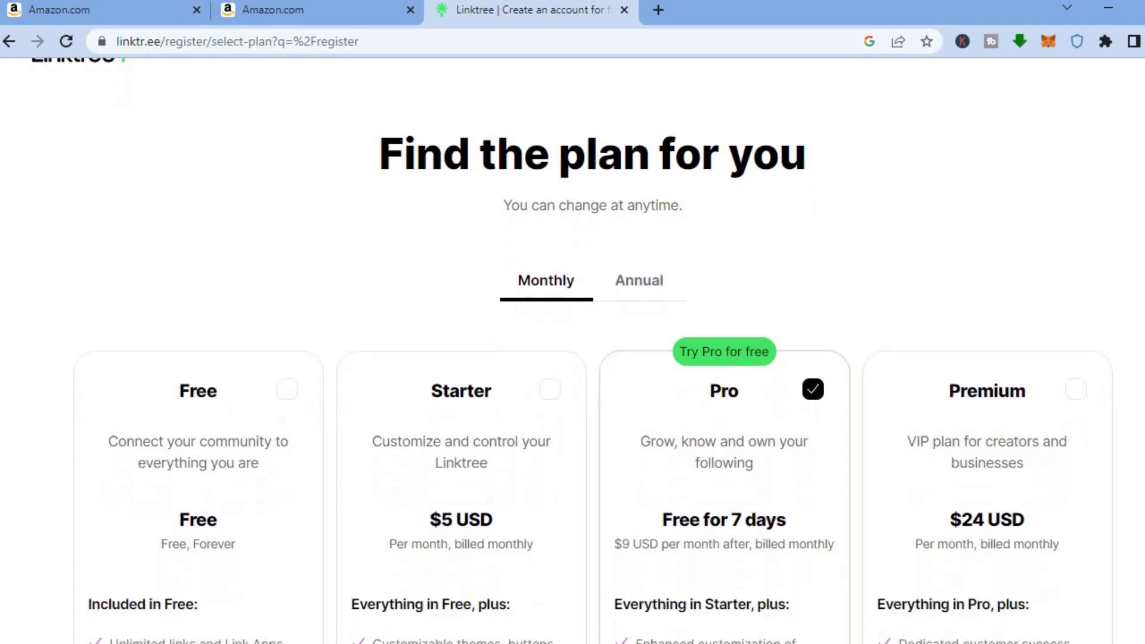
pyautogui.scroll(-4, 573, 349)
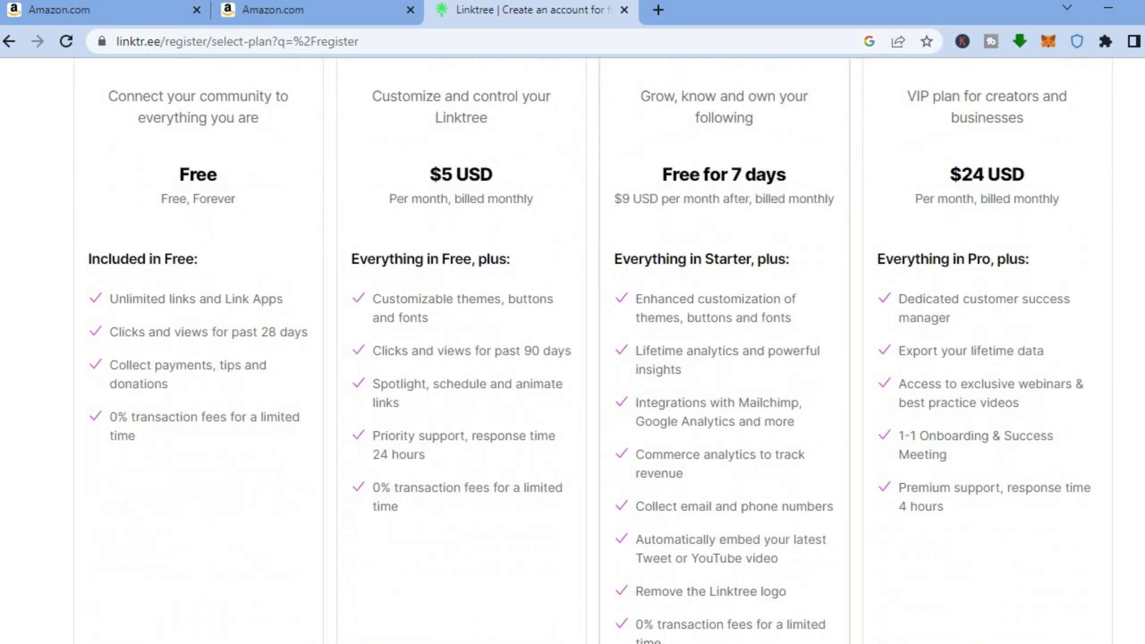
pyautogui.scroll(5, 572, 349)
pyautogui.scroll(-4, 573, 349)
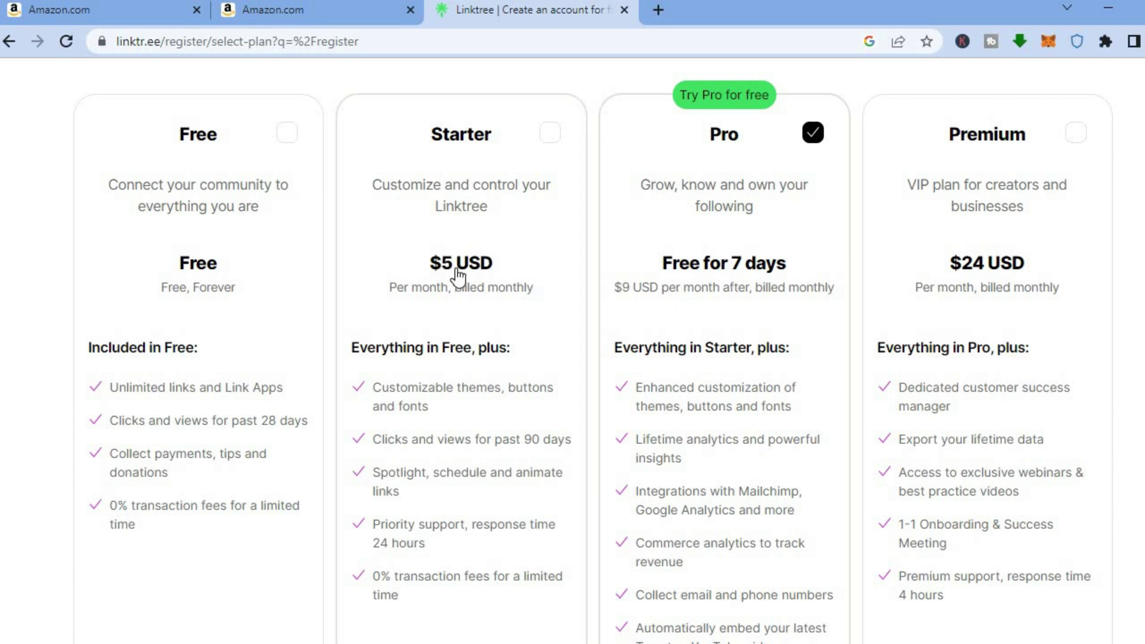
pyautogui.click(288, 133)
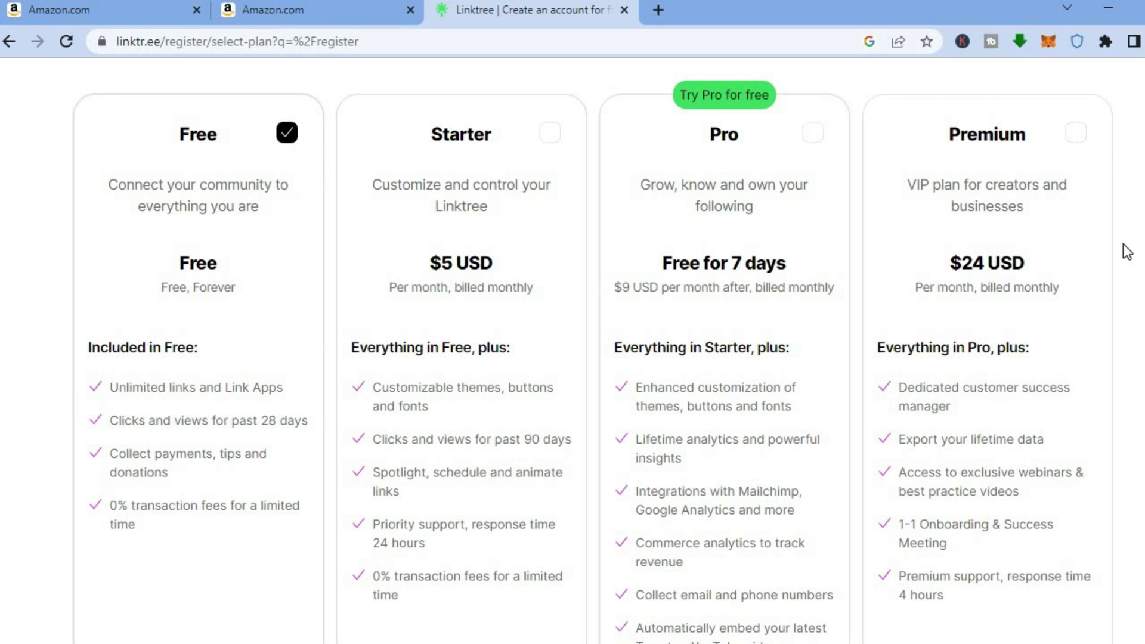
pyautogui.scroll(-2, 573, 351)
pyautogui.scroll(-3, 572, 352)
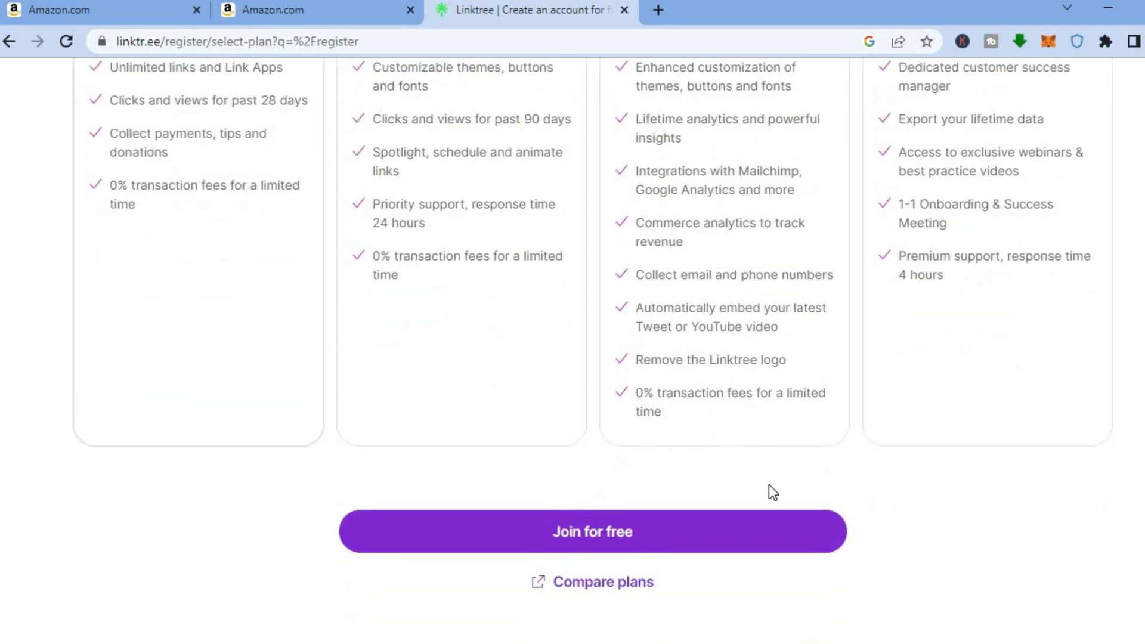
pyautogui.click(636, 535)
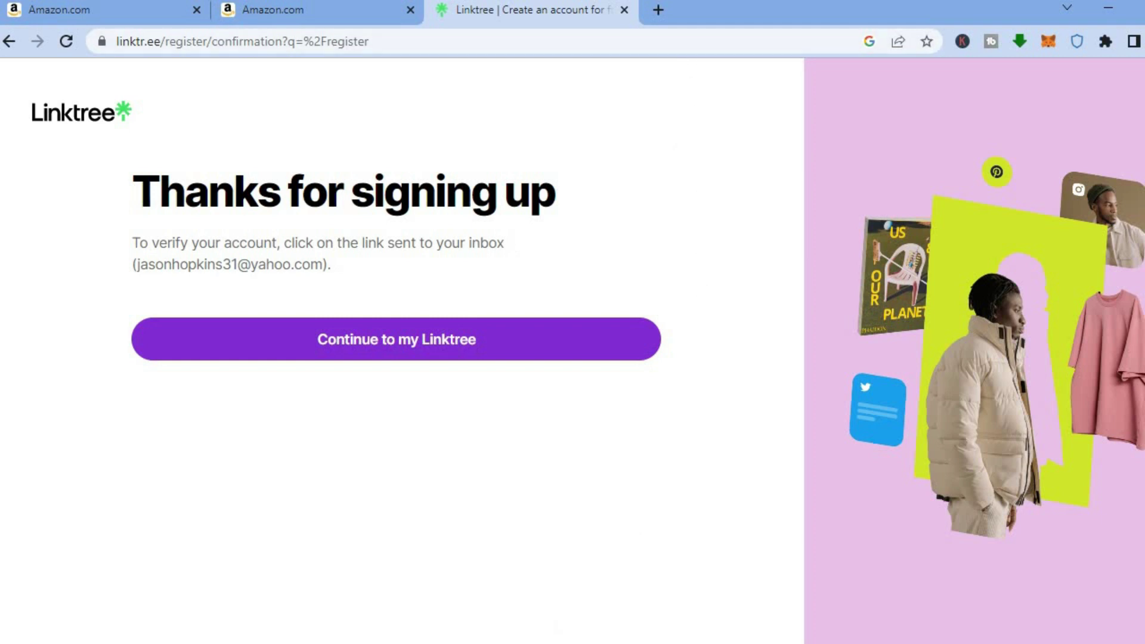
# Step: Go to the Linktree admin, open the Add link URL panel, then return to the Amazon WISH List tab
pyautogui.click(366, 341)
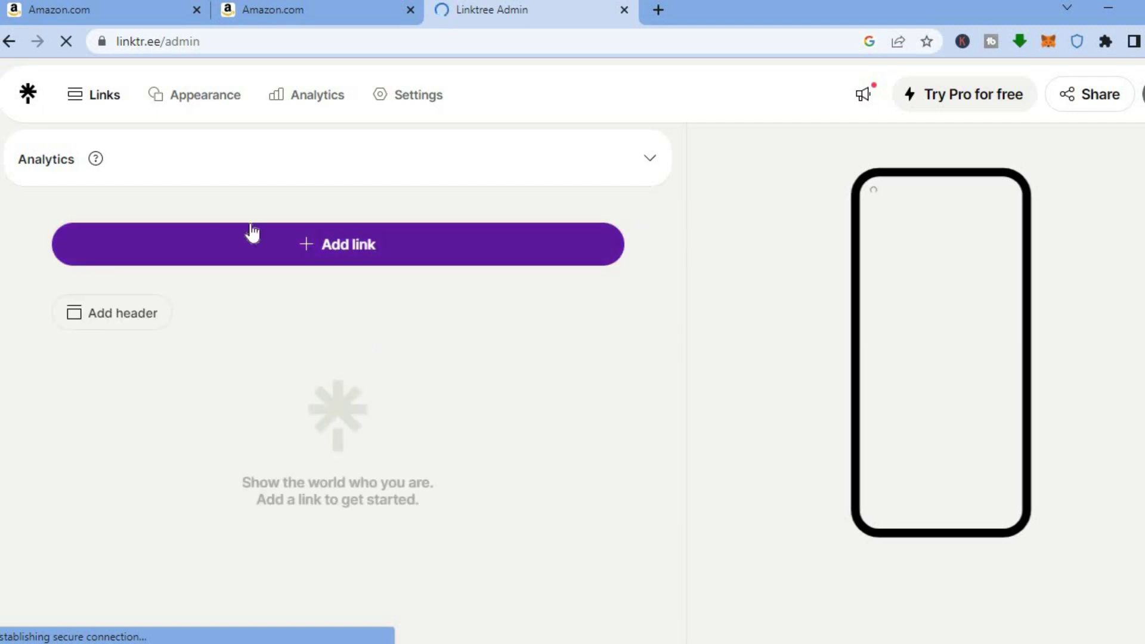
pyautogui.click(324, 237)
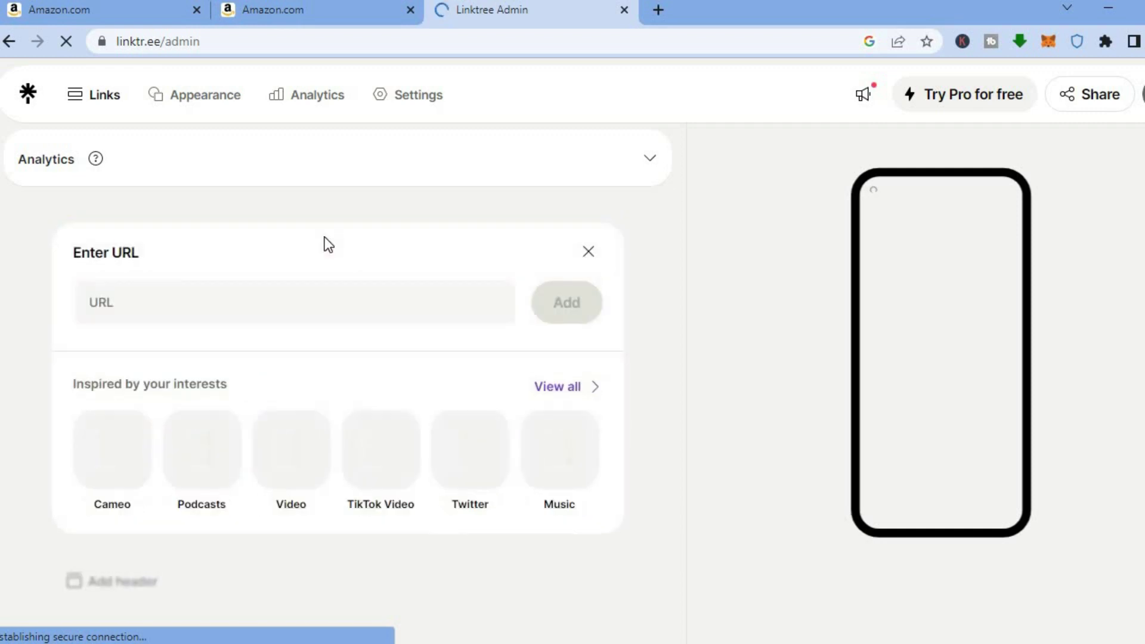
pyautogui.click(262, 10)
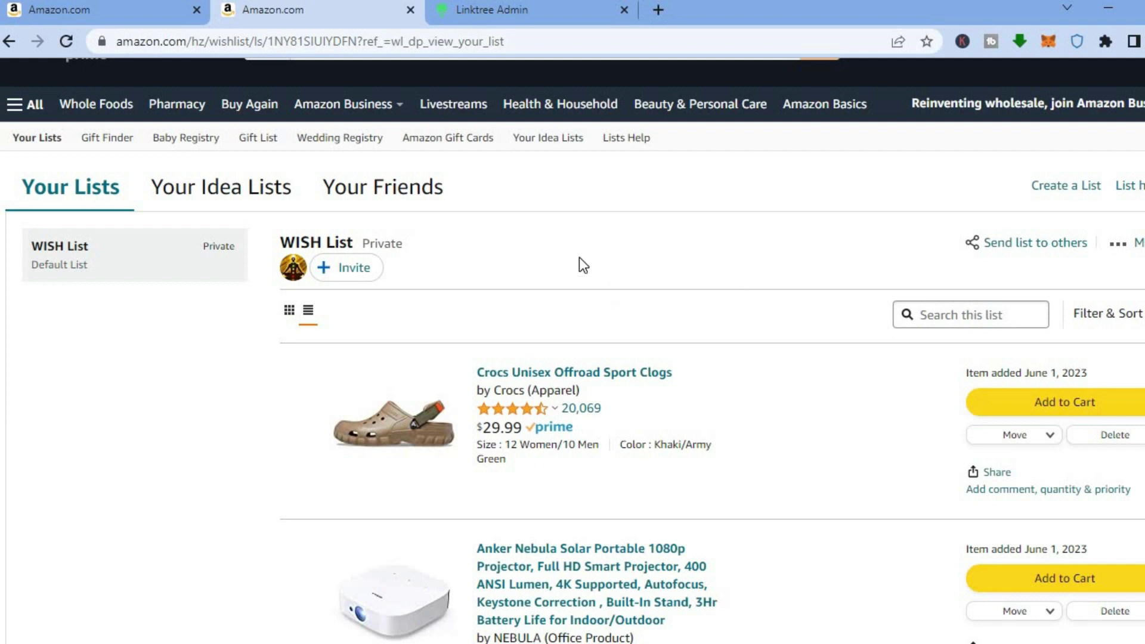
# Step: Share WISH List as VIEW ONLY and copy its share link
pyautogui.click(1012, 245)
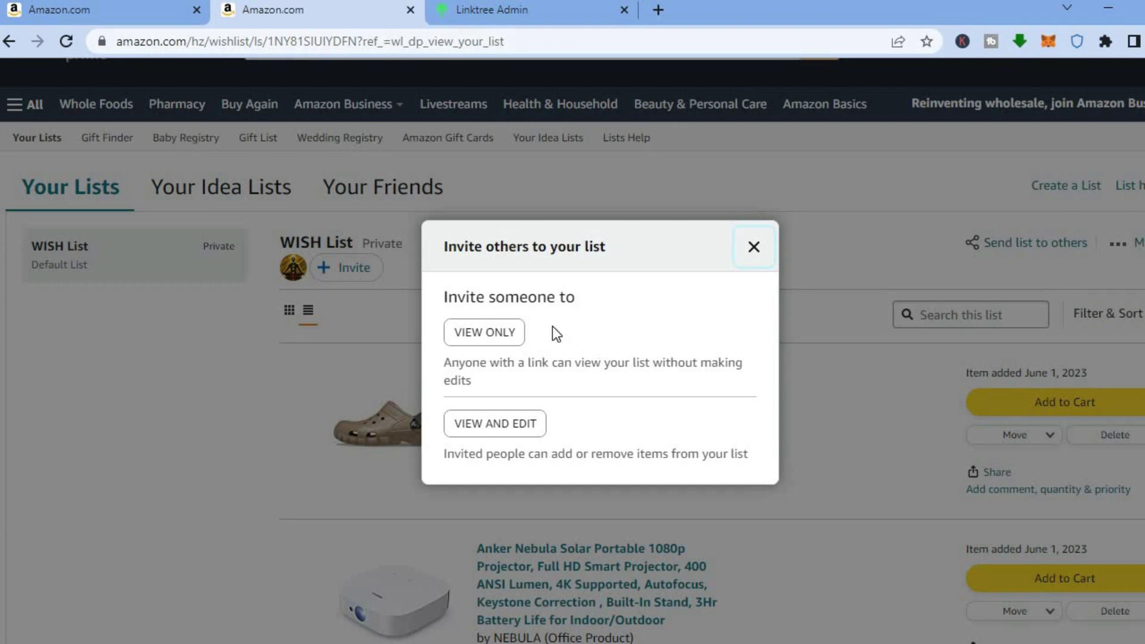
pyautogui.click(504, 336)
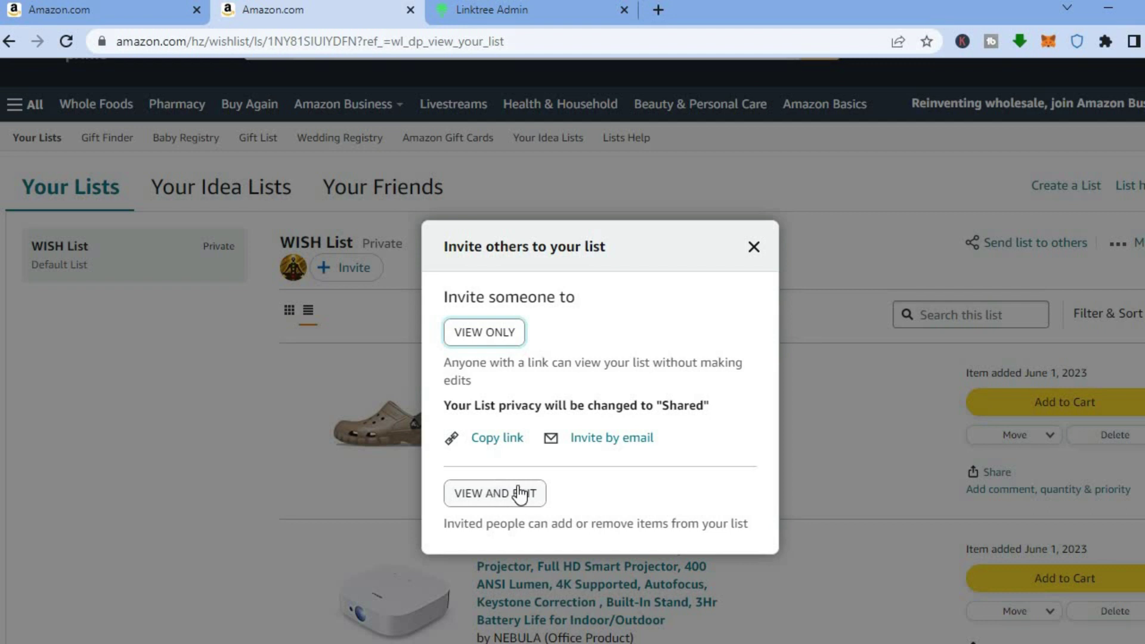
pyautogui.click(490, 442)
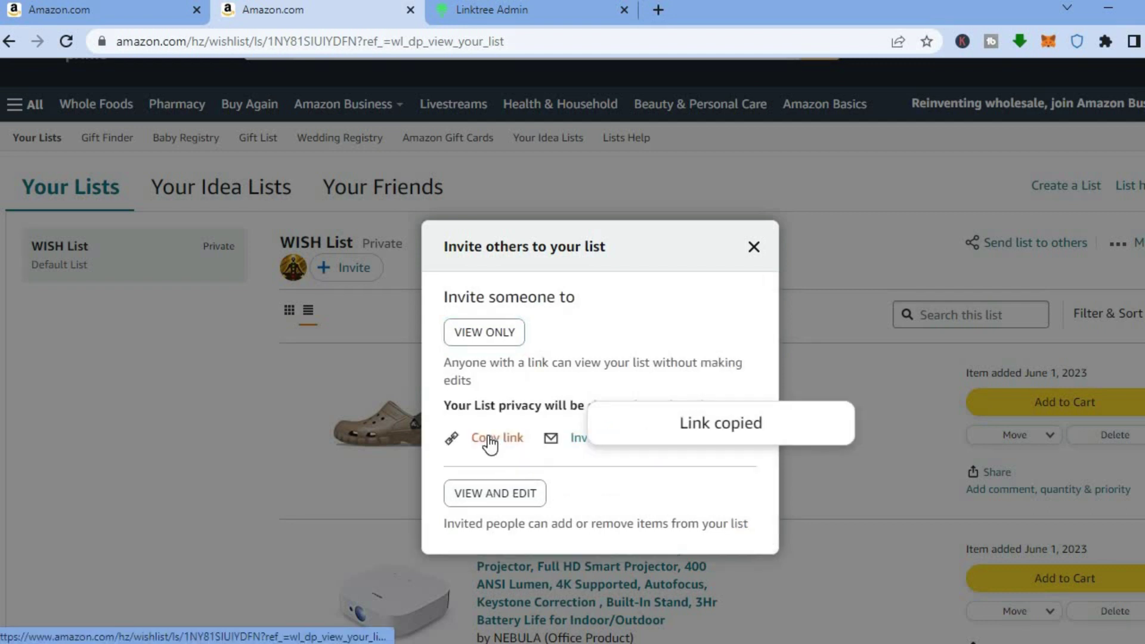
# Step: Paste the copied Amazon WISH List URL into Linktree's Add link field and add it
pyautogui.click(531, 8)
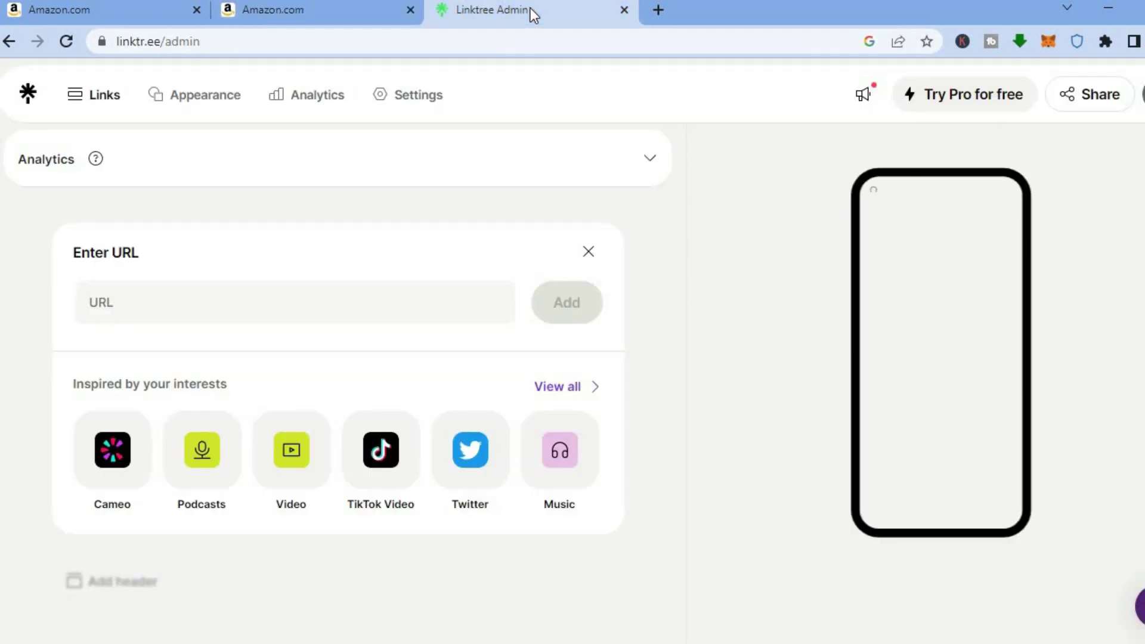
pyautogui.click(157, 311)
pyautogui.rightClick(158, 312)
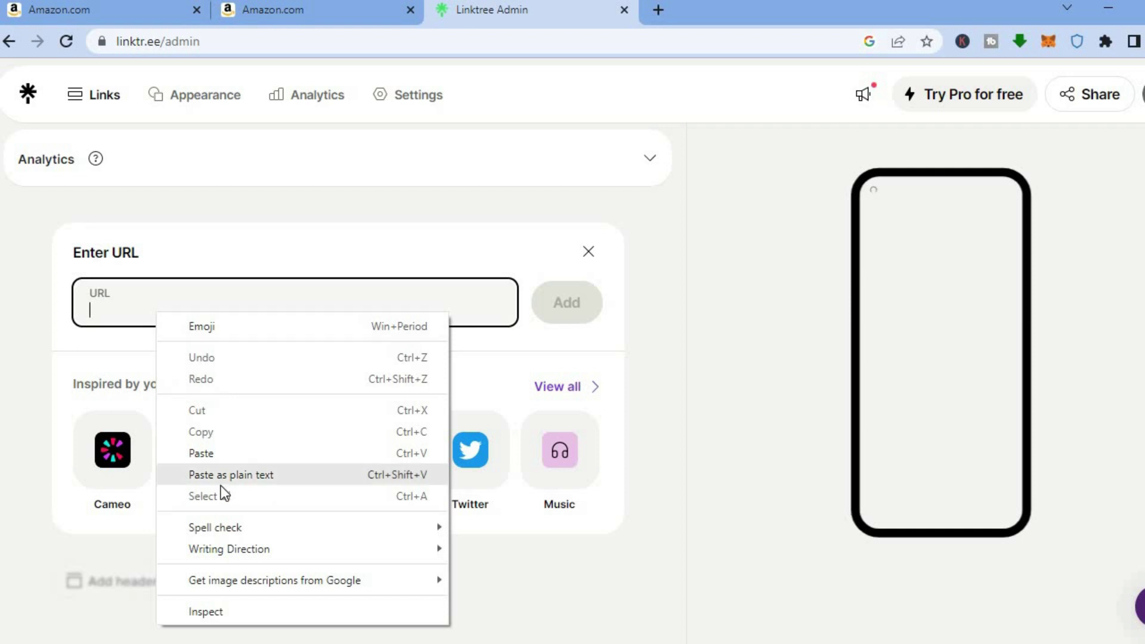
pyautogui.click(201, 453)
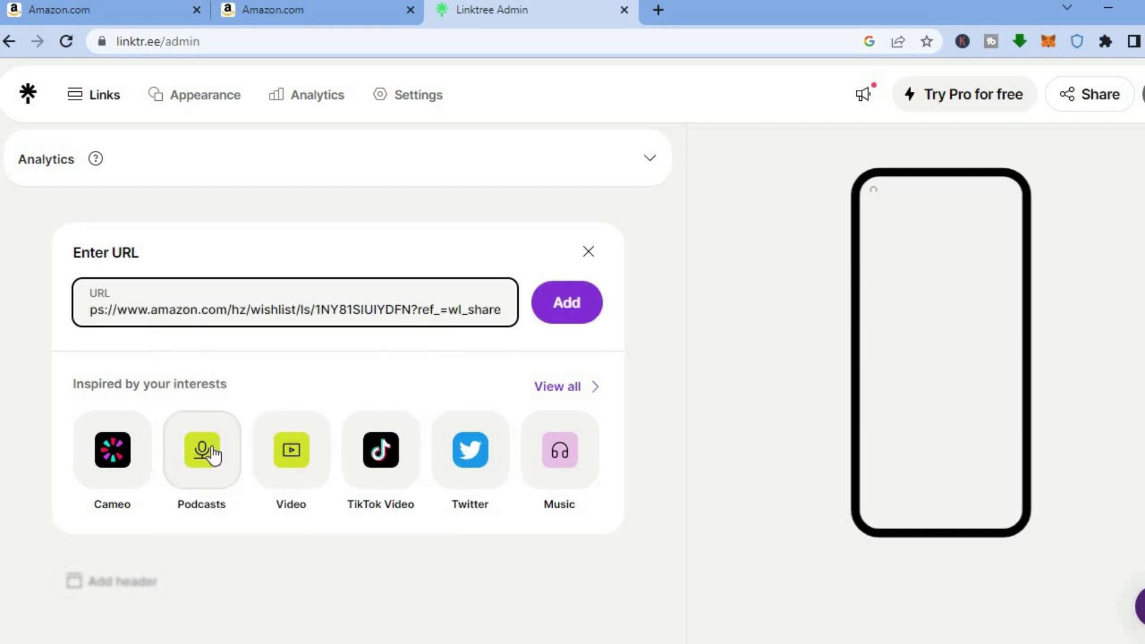
pyautogui.click(560, 311)
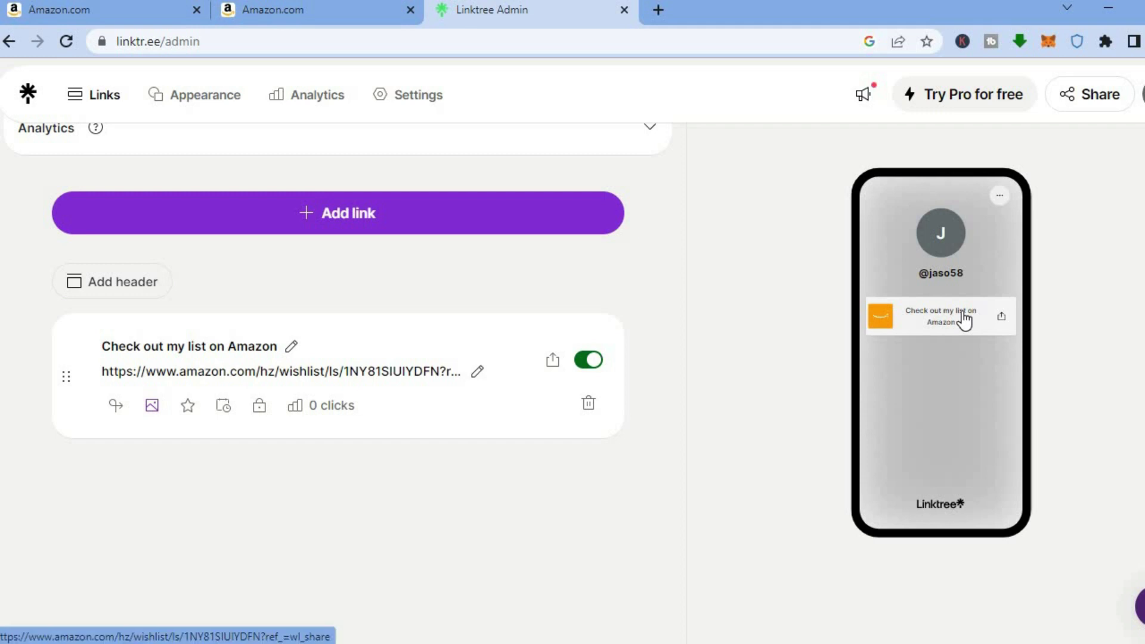
pyautogui.scroll(1, 676, 282)
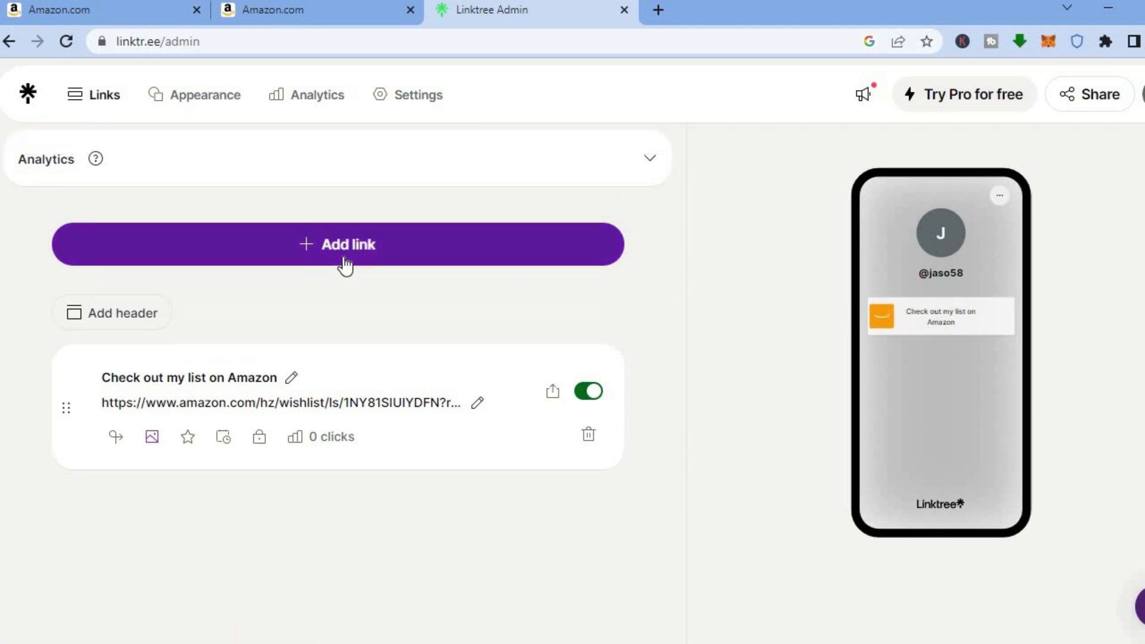
# Step: Browse all link types in the Add to Linktree dialog and add a Contact Form block
pyautogui.click(272, 255)
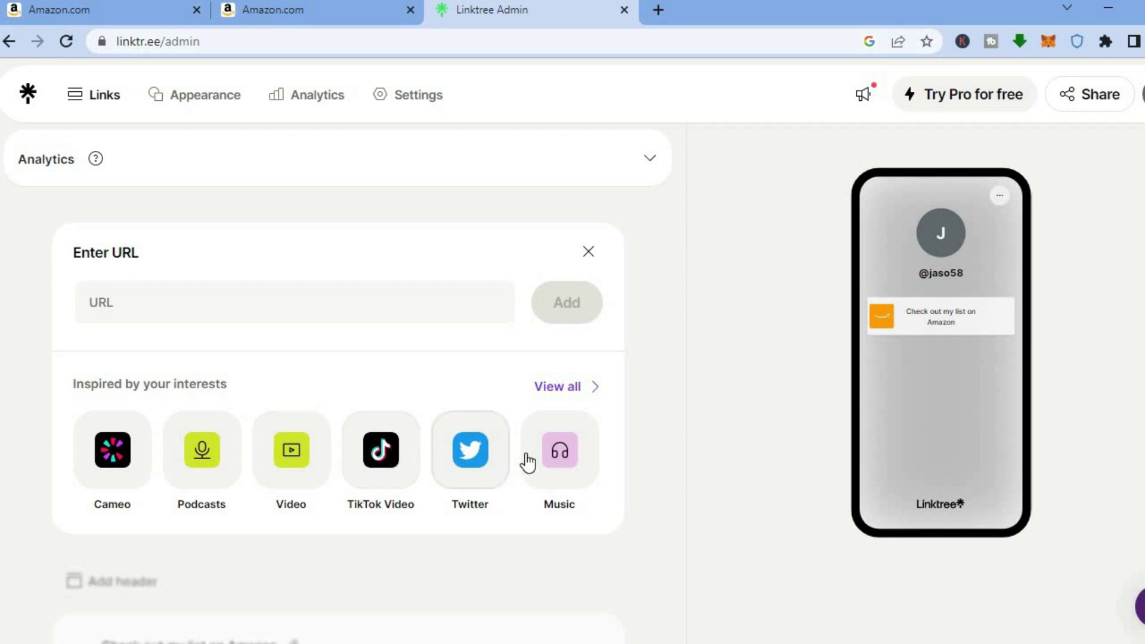
pyautogui.click(563, 386)
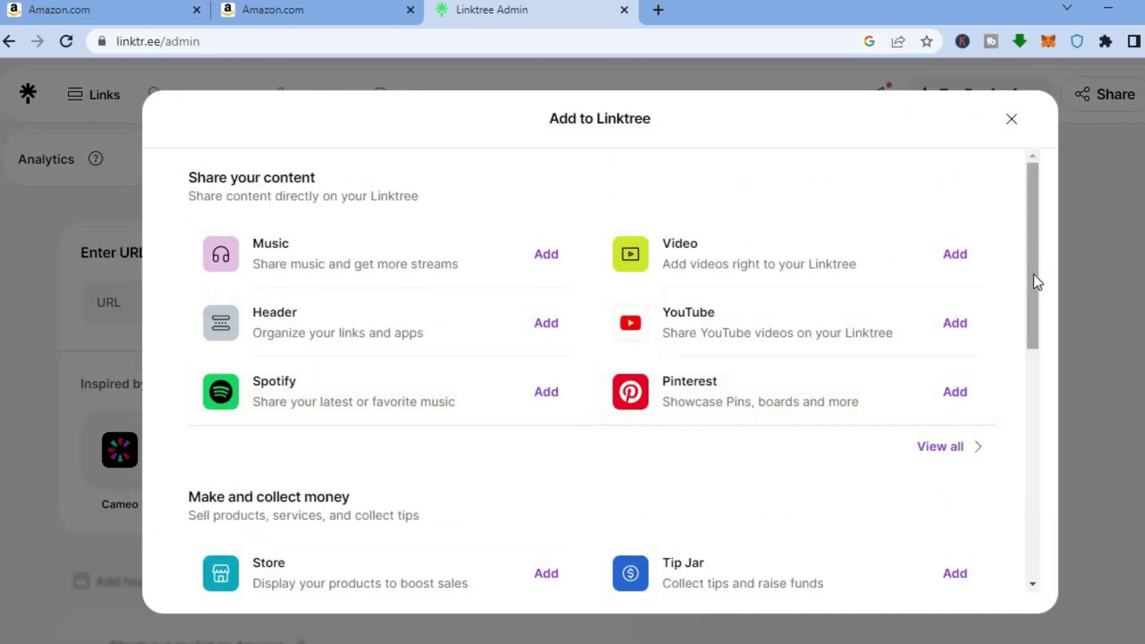
pyautogui.moveTo(1033, 273); pyautogui.dragTo(1032, 367)
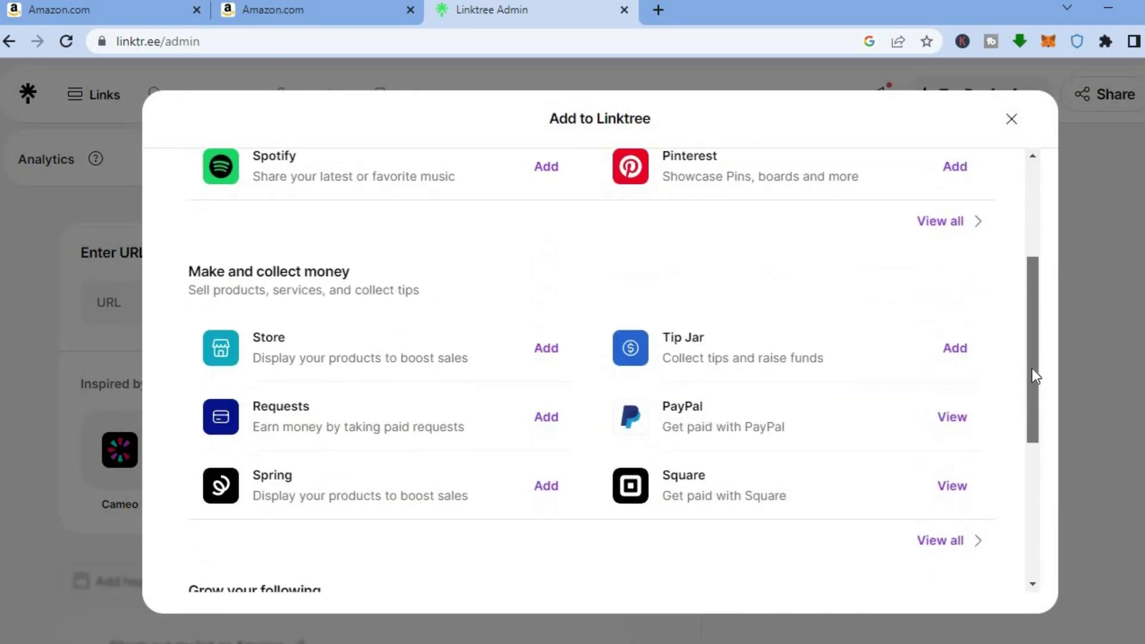
pyautogui.click(739, 418)
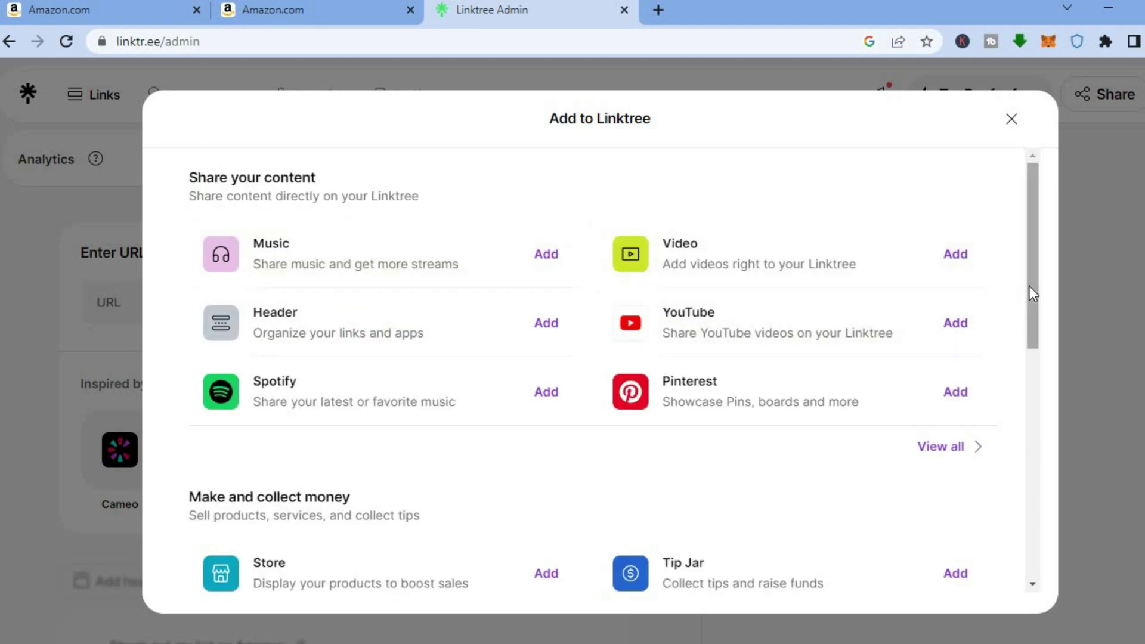
pyautogui.moveTo(1028, 298); pyautogui.dragTo(1026, 392)
pyautogui.scroll(-2, 1020, 414)
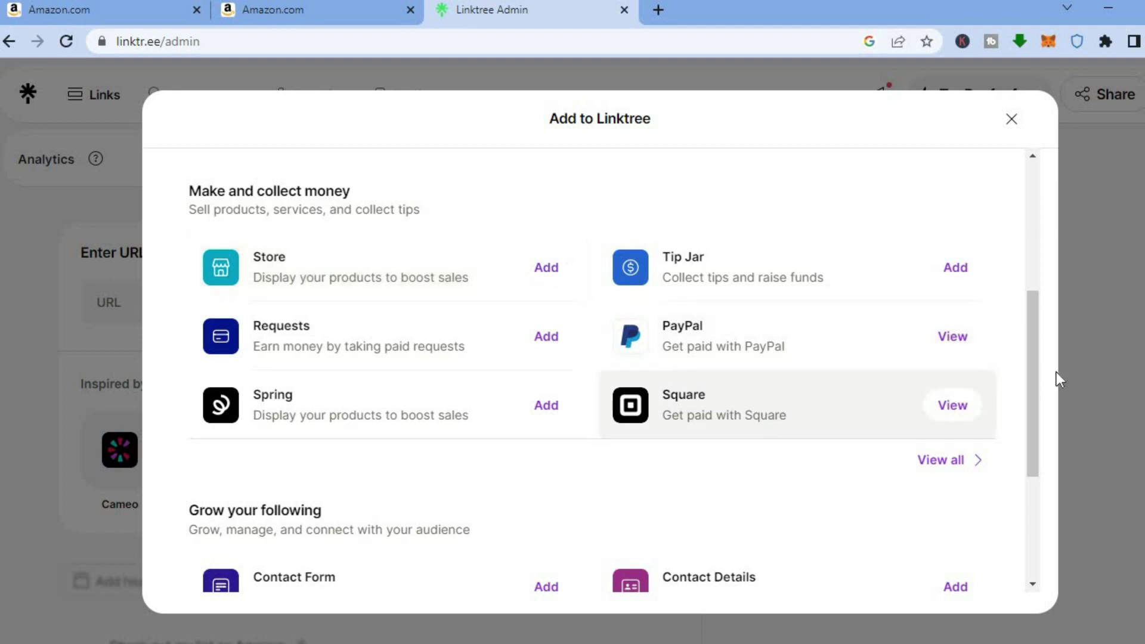
pyautogui.moveTo(1035, 377); pyautogui.dragTo(1035, 490)
pyautogui.scroll(-2, 1032, 490)
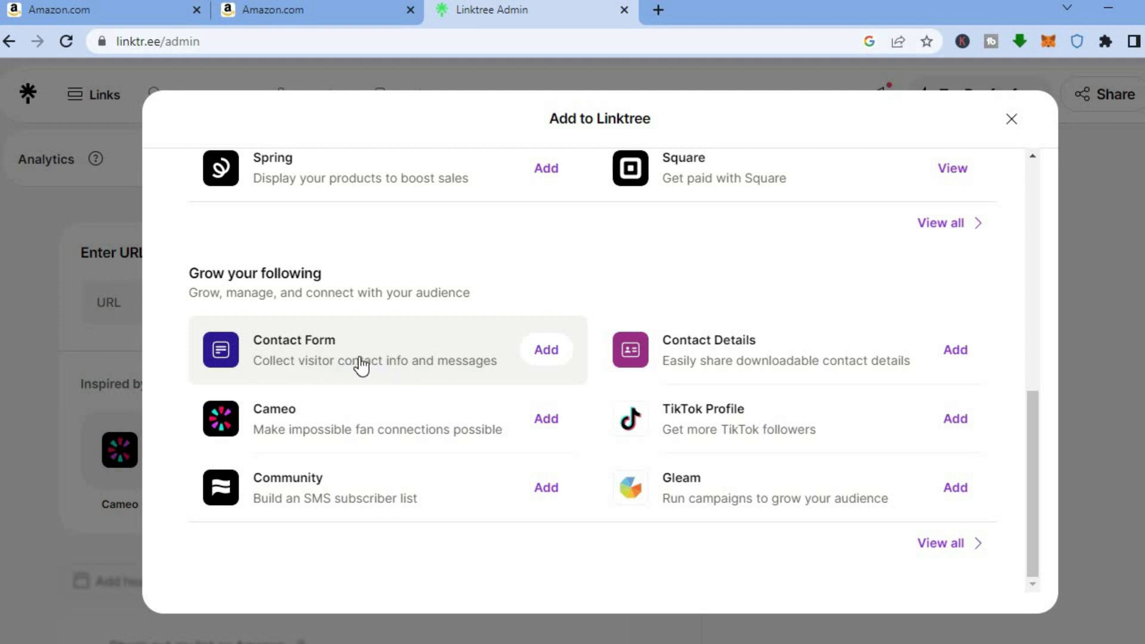
pyautogui.click(388, 351)
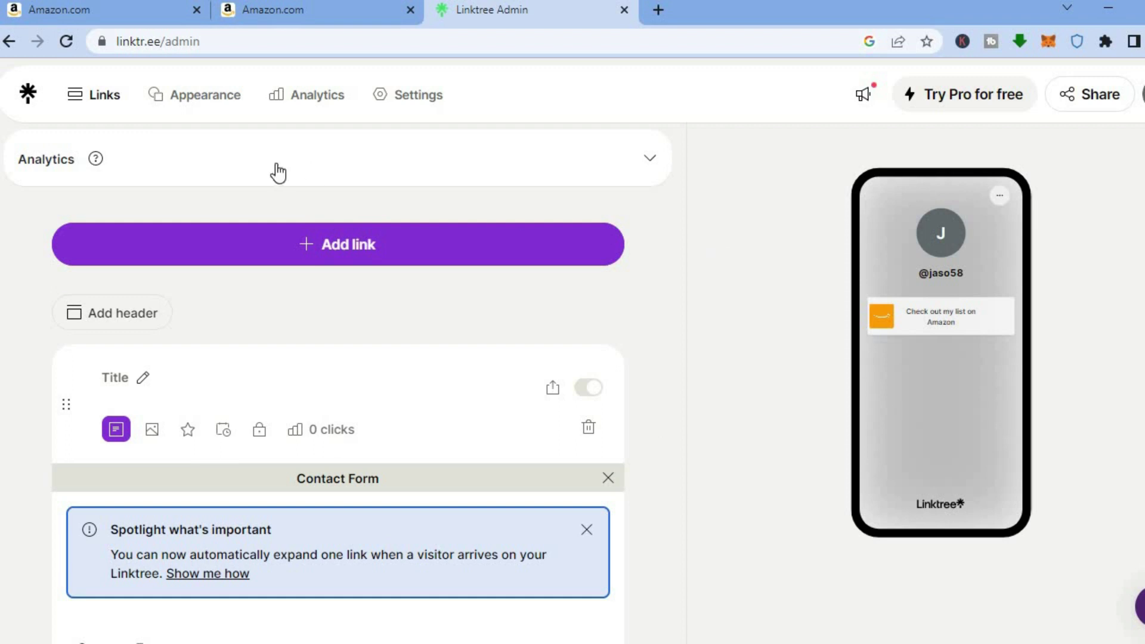
# Step: On the Appearance page, start a profile picture upload from the computer's own files
pyautogui.click(168, 106)
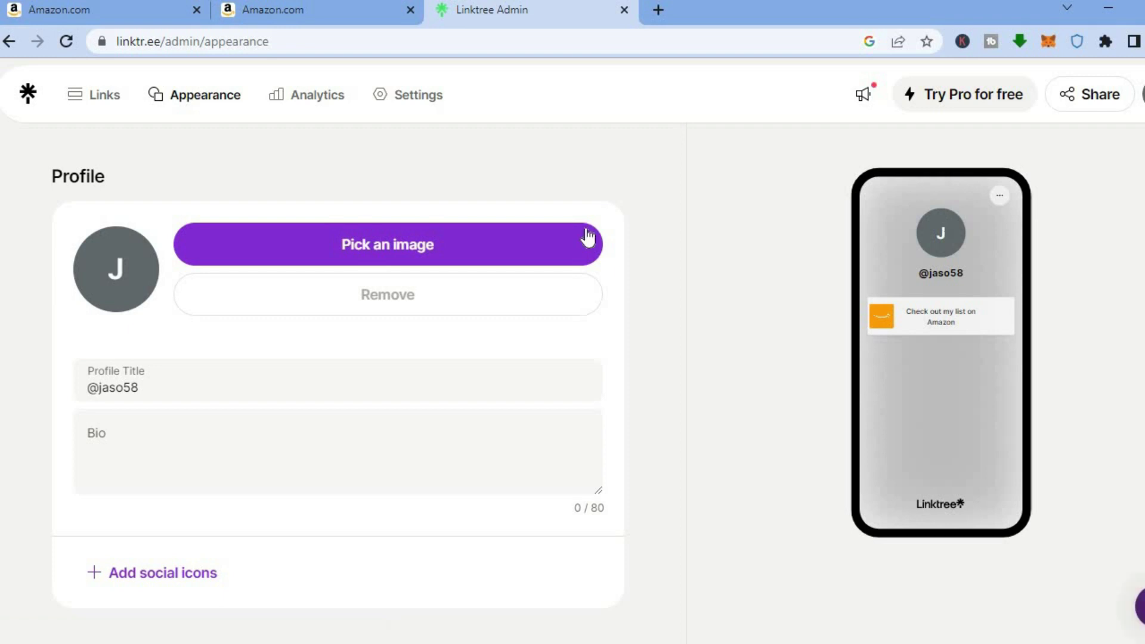
pyautogui.click(405, 243)
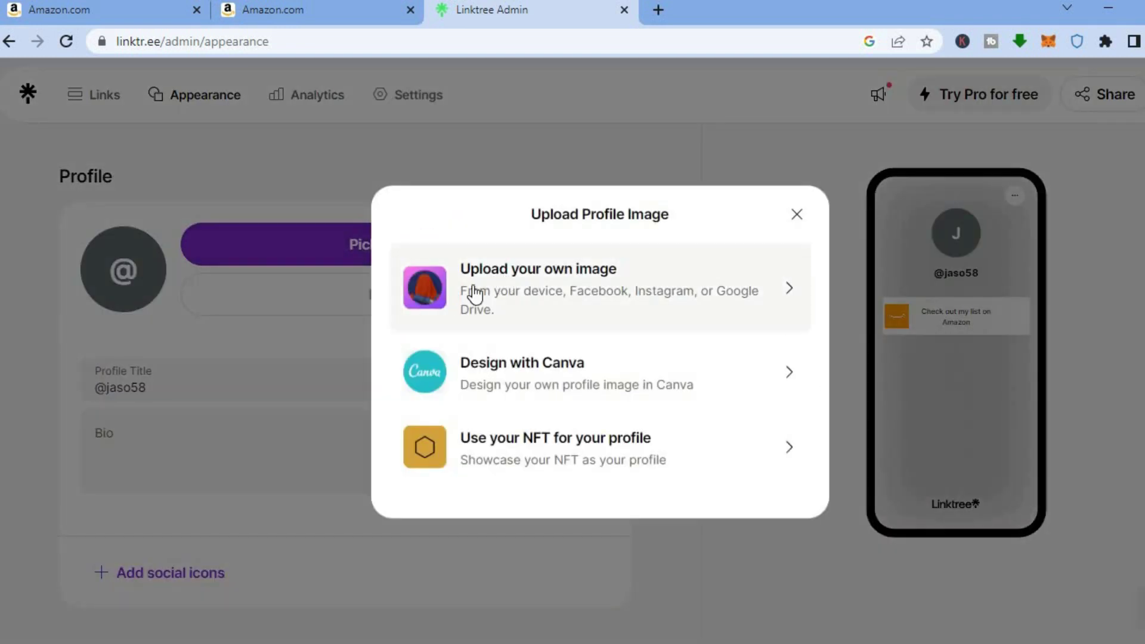
pyautogui.click(567, 292)
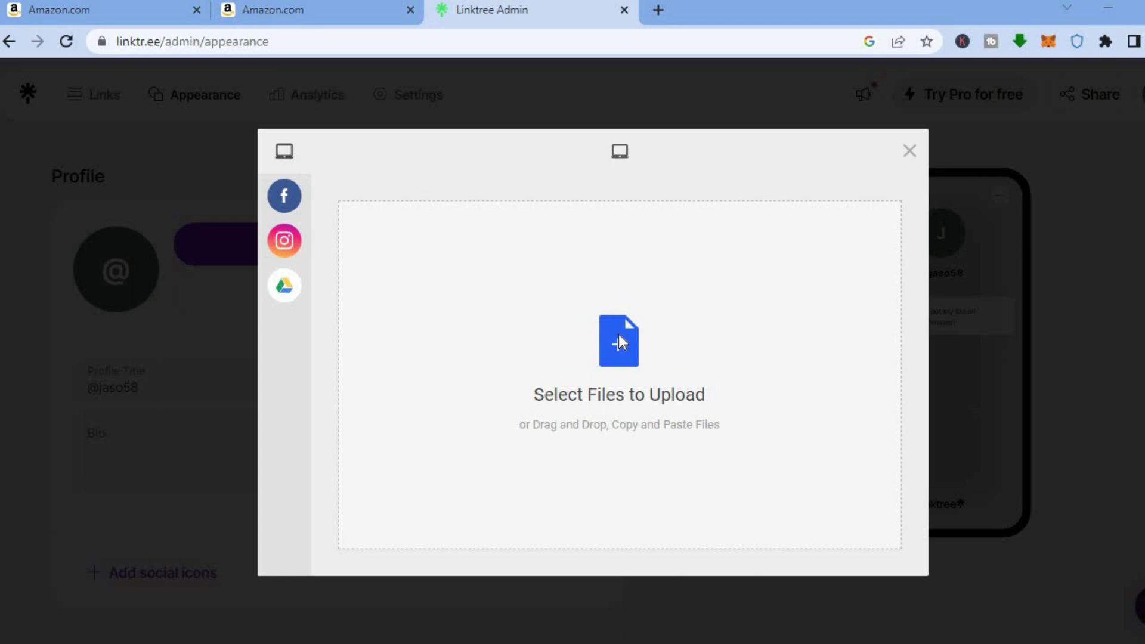
pyautogui.click(620, 343)
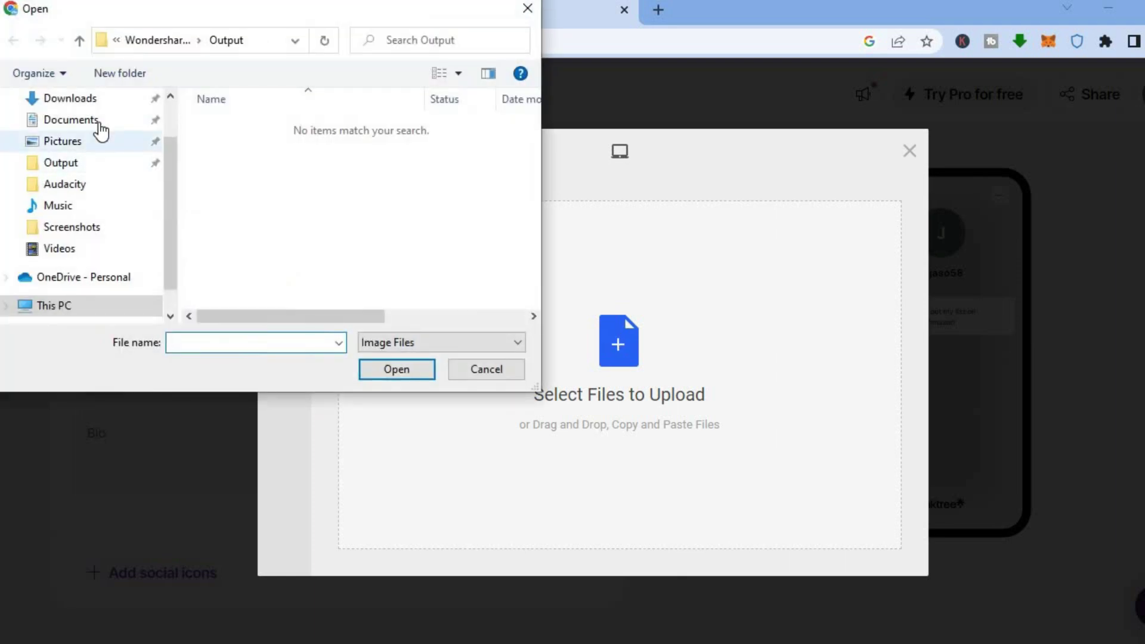
# Step: Pick LONE WOLF (1) from Downloads, keep the crop, and upload it as the profile picture
pyautogui.click(92, 102)
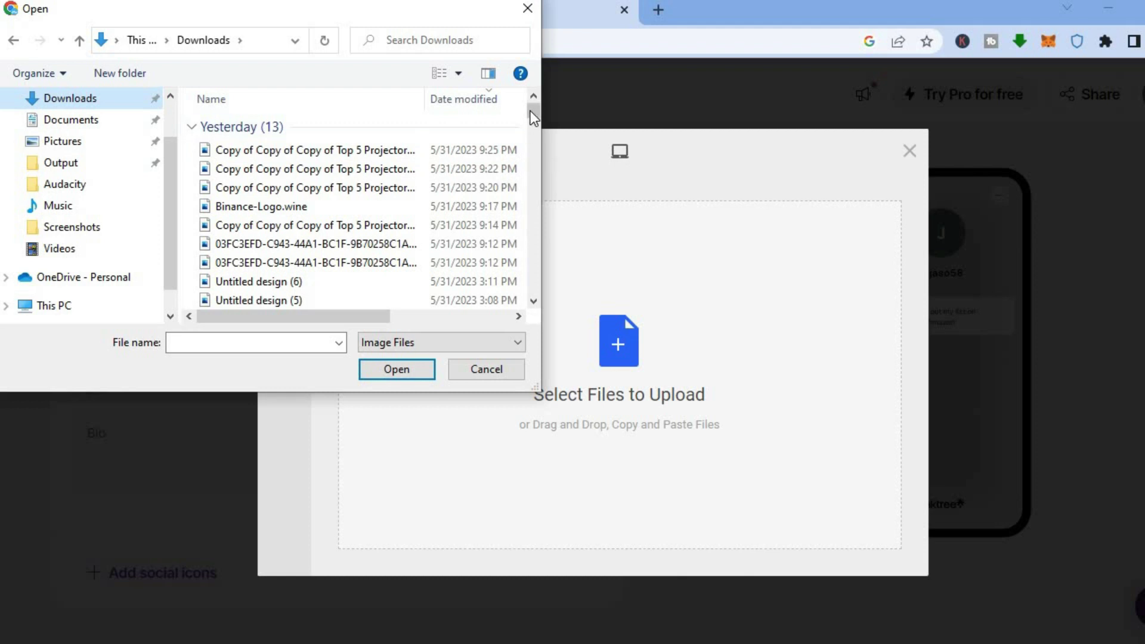
pyautogui.scroll(-2, 532, 305)
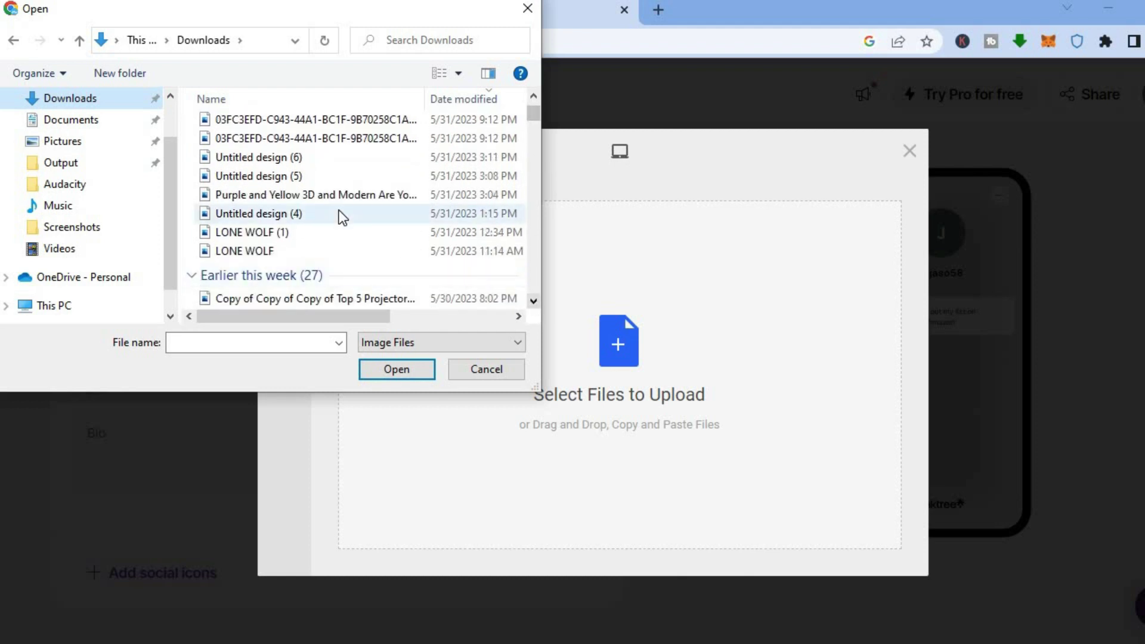
pyautogui.click(310, 234)
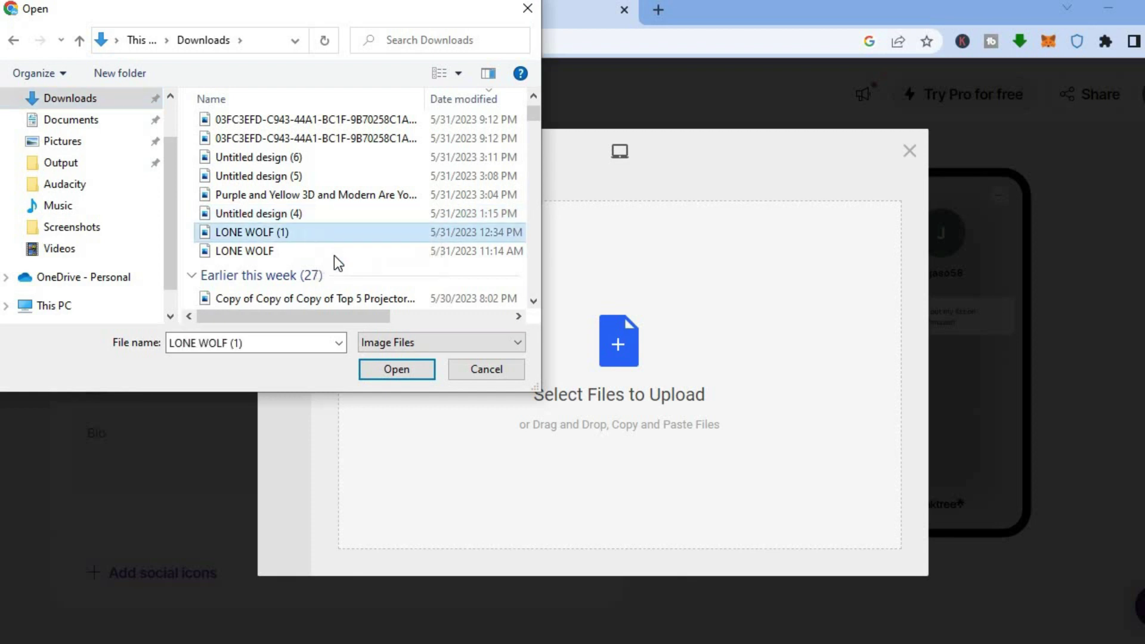
pyautogui.click(373, 366)
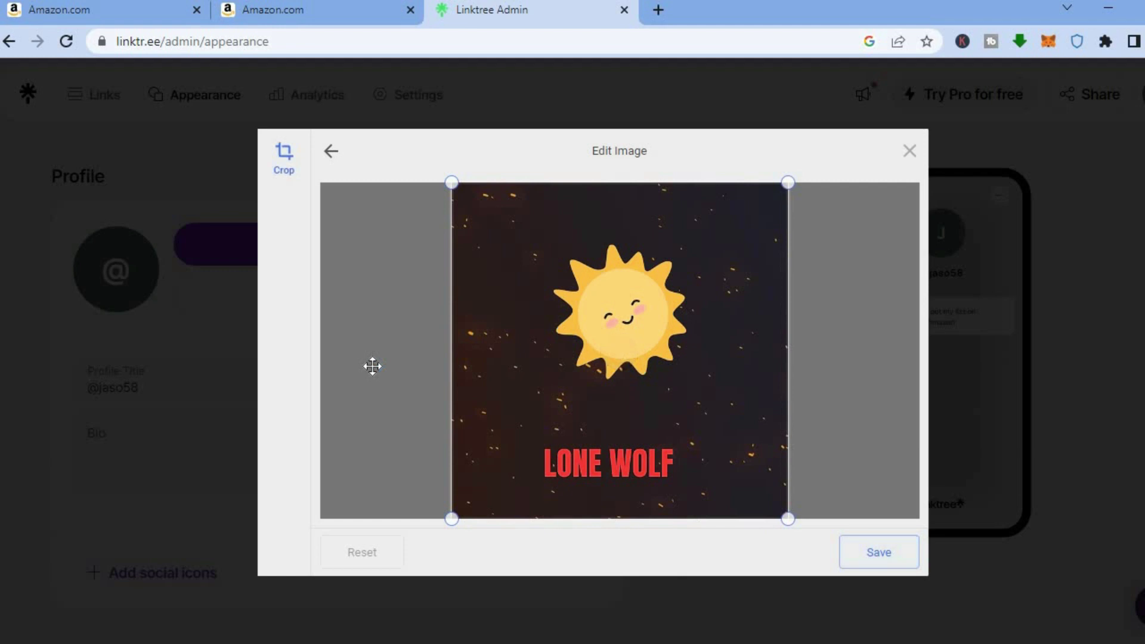
pyautogui.click(879, 553)
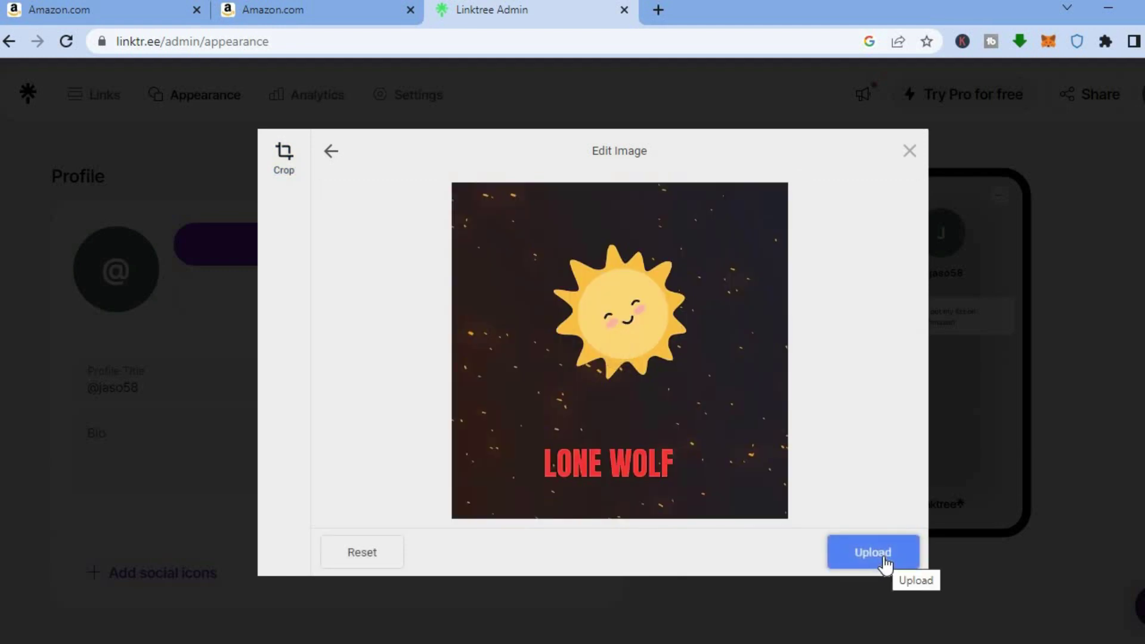
pyautogui.click(884, 561)
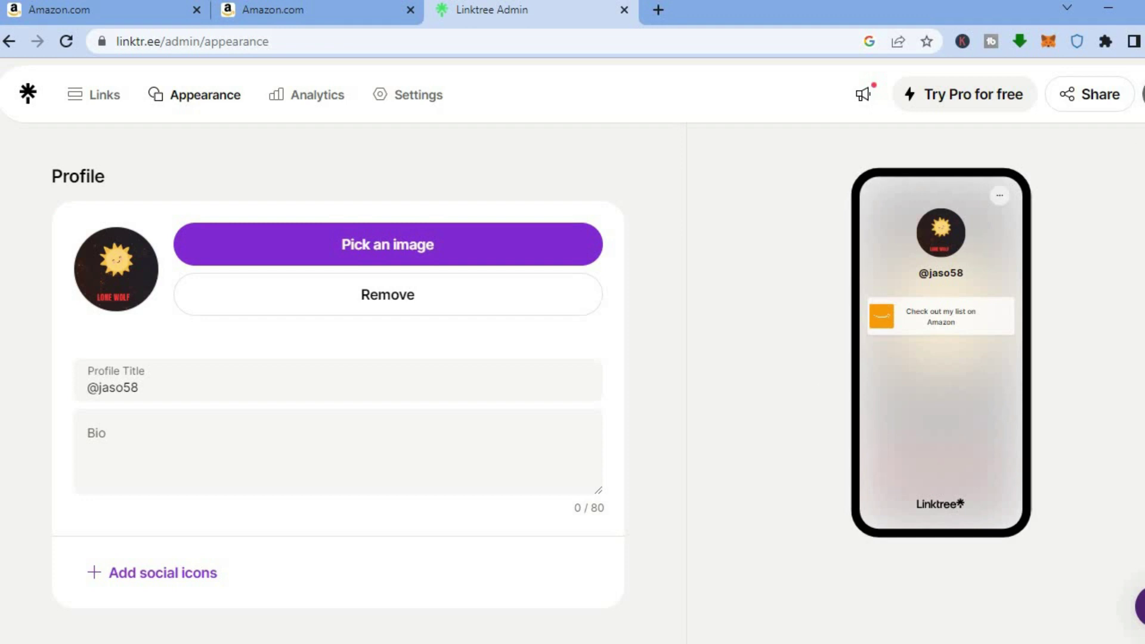
# Step: From the profile Bio area, follow Add social icons to reach the Social icons settings
pyautogui.scroll(-3, 621, 248)
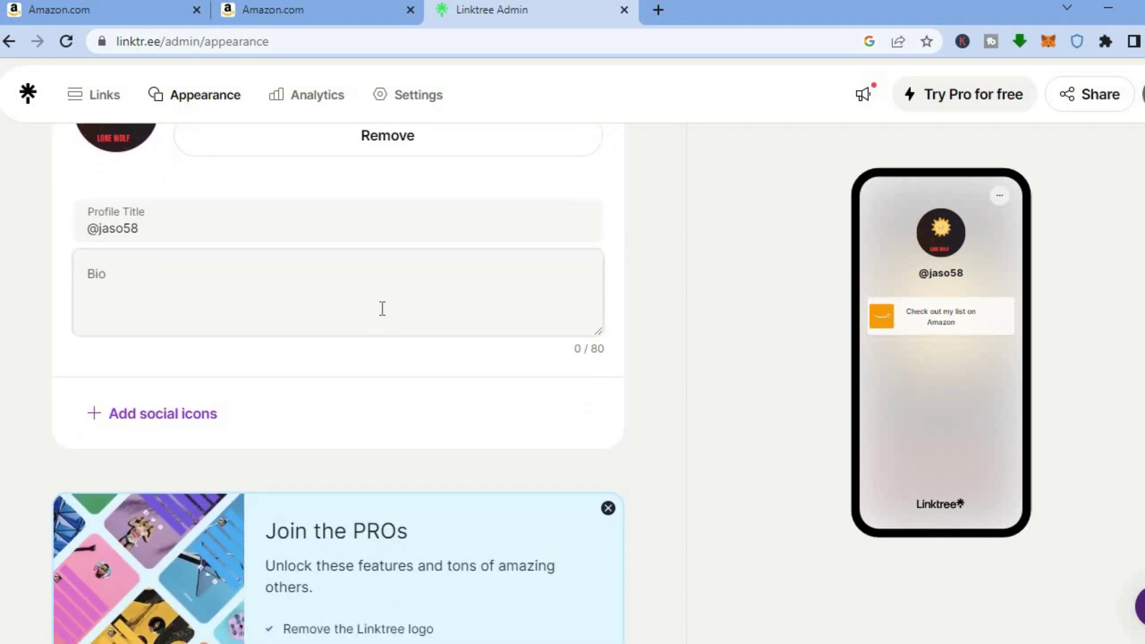
pyautogui.click(272, 285)
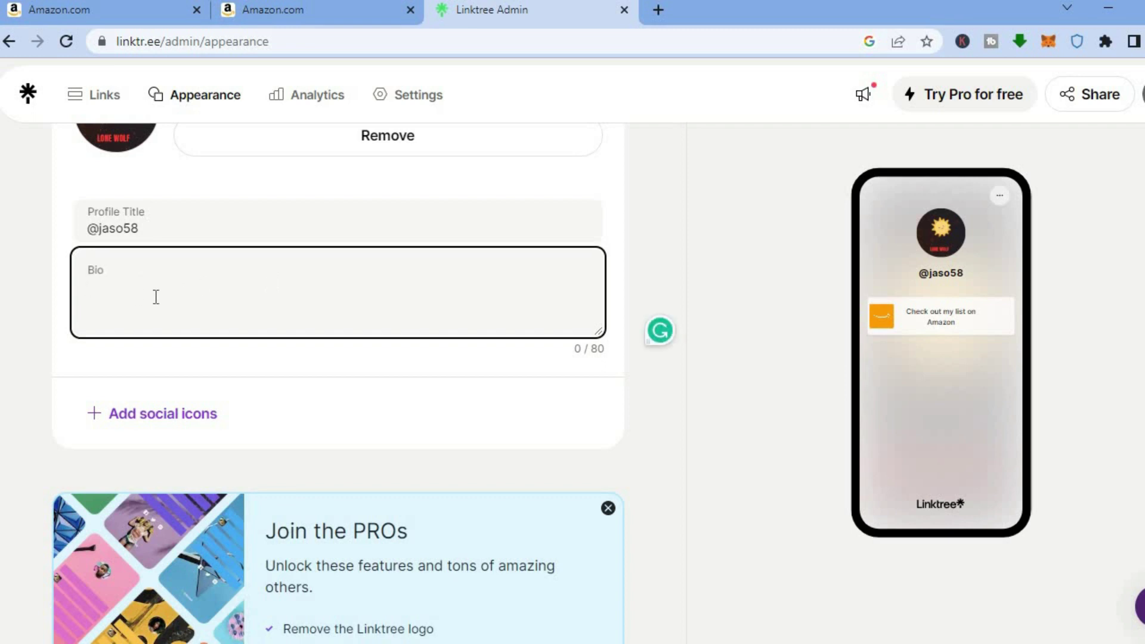
pyautogui.click(164, 426)
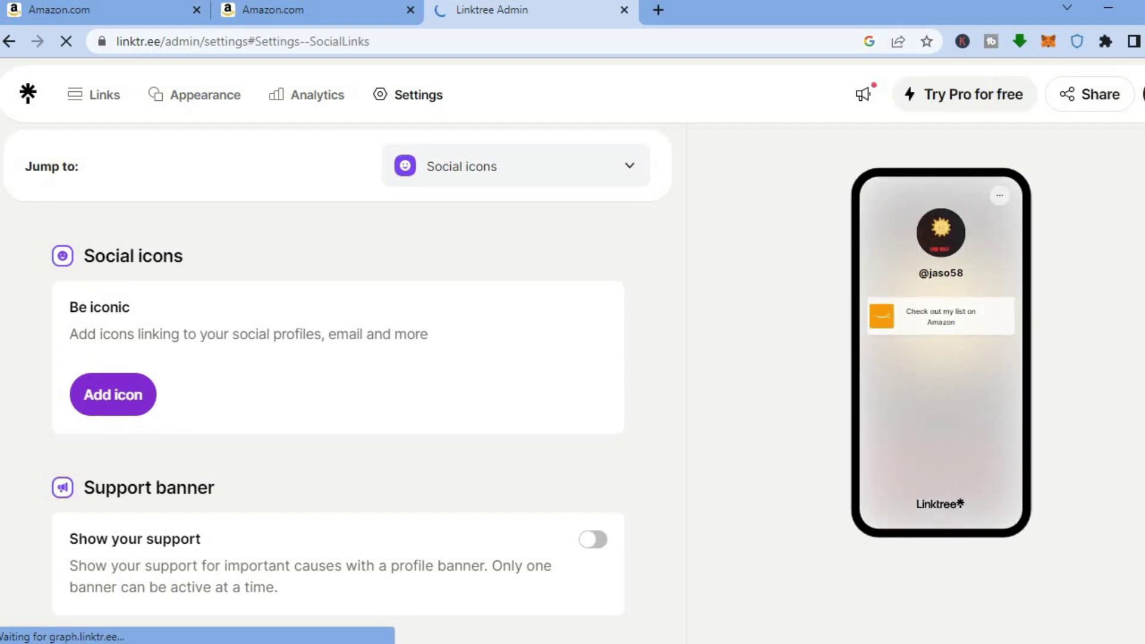
pyautogui.scroll(-10, 337, 417)
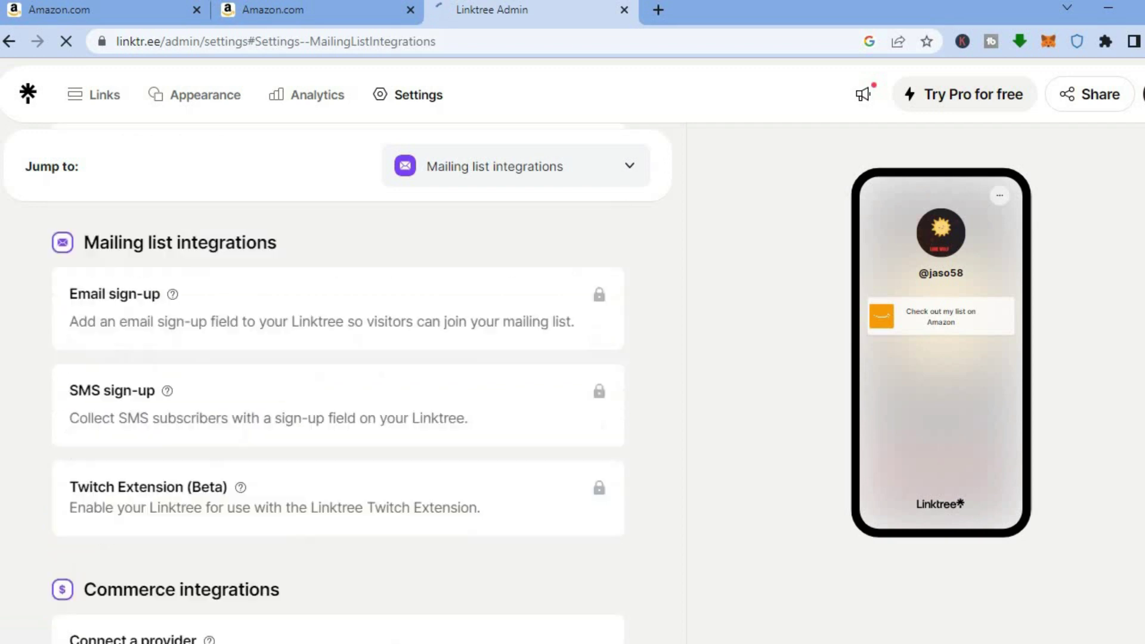
pyautogui.scroll(5, 336, 388)
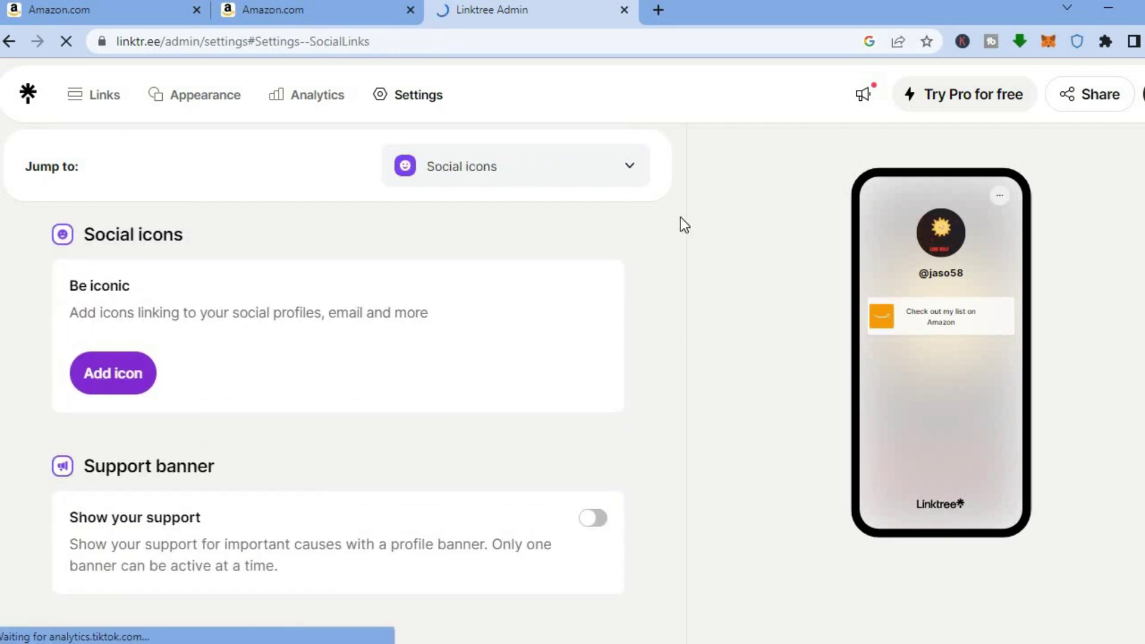
# Step: On the Analytics page, open the Share your Linktree panel and copy the profile URL
pyautogui.click(294, 102)
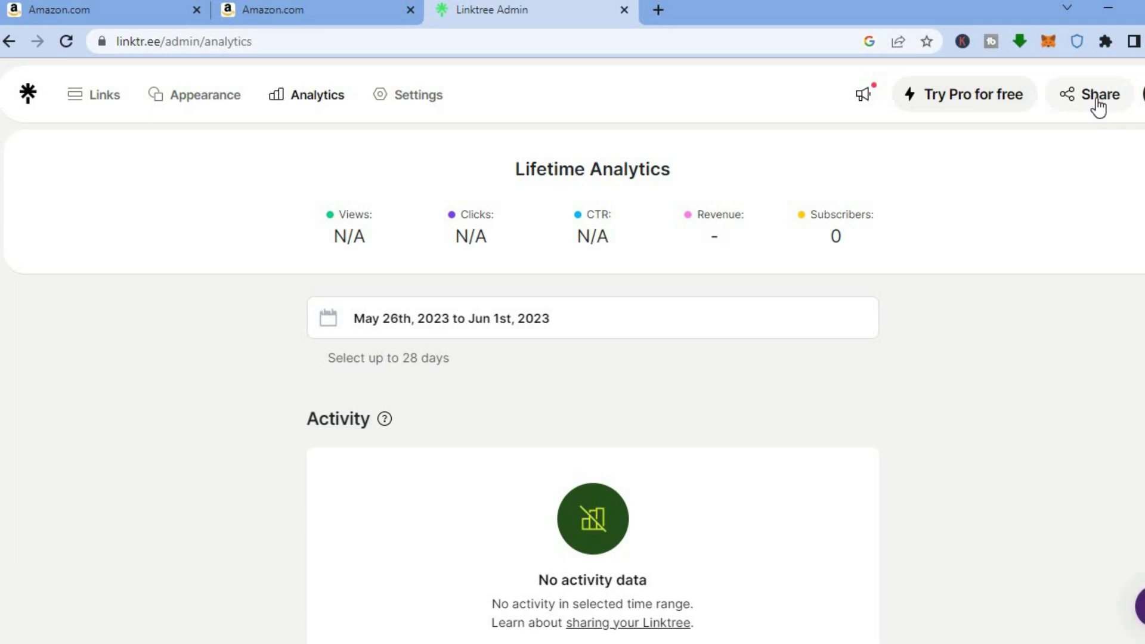
pyautogui.click(1098, 102)
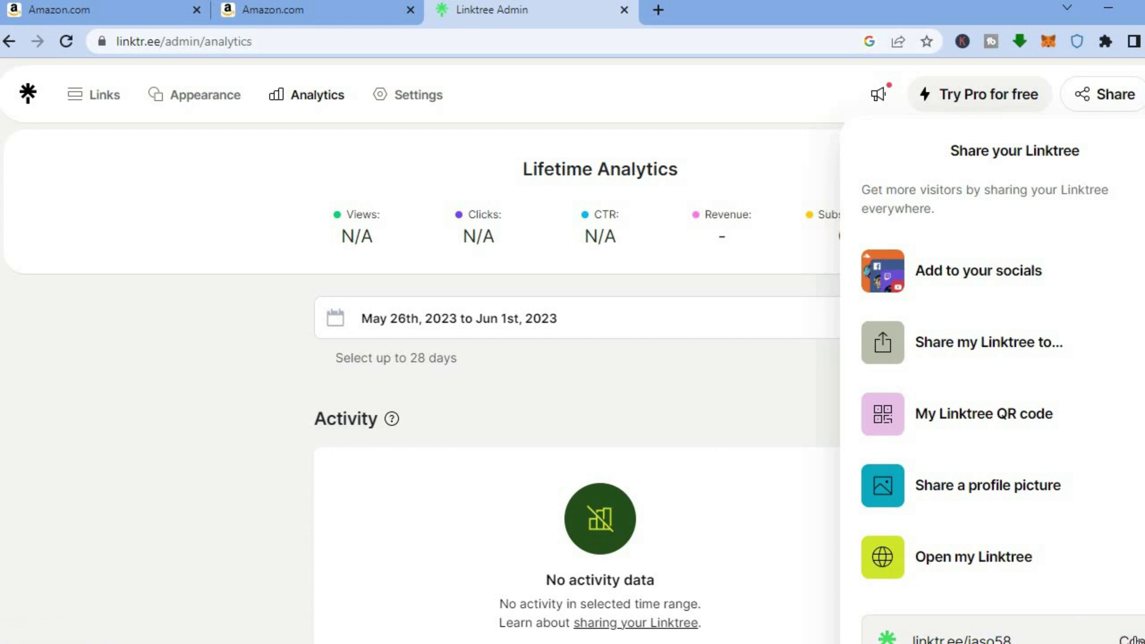
pyautogui.click(1136, 640)
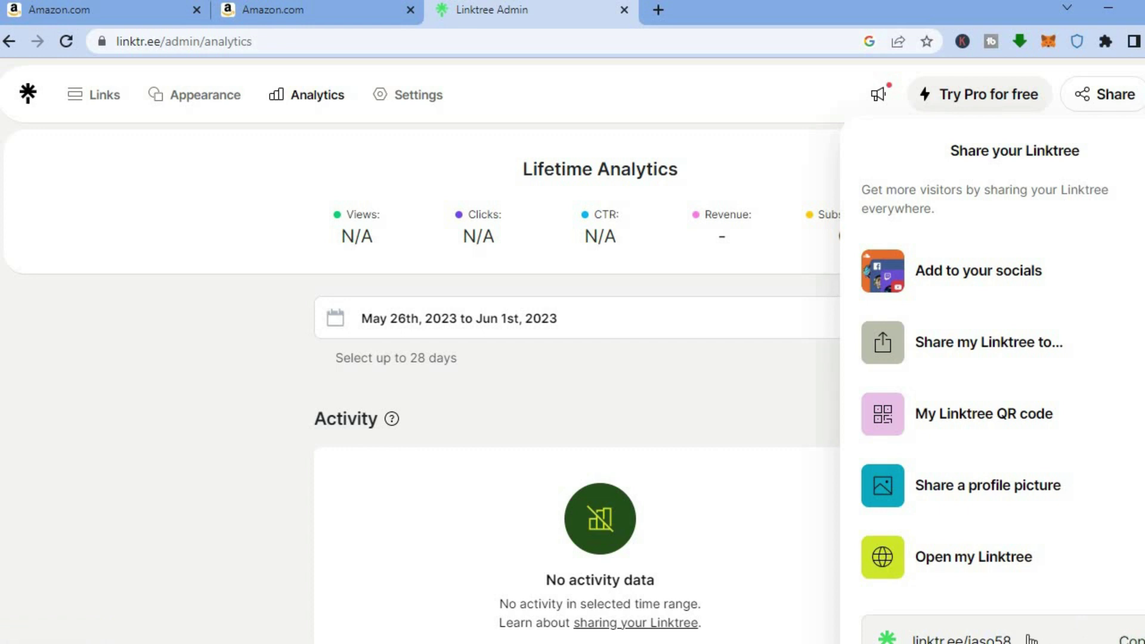